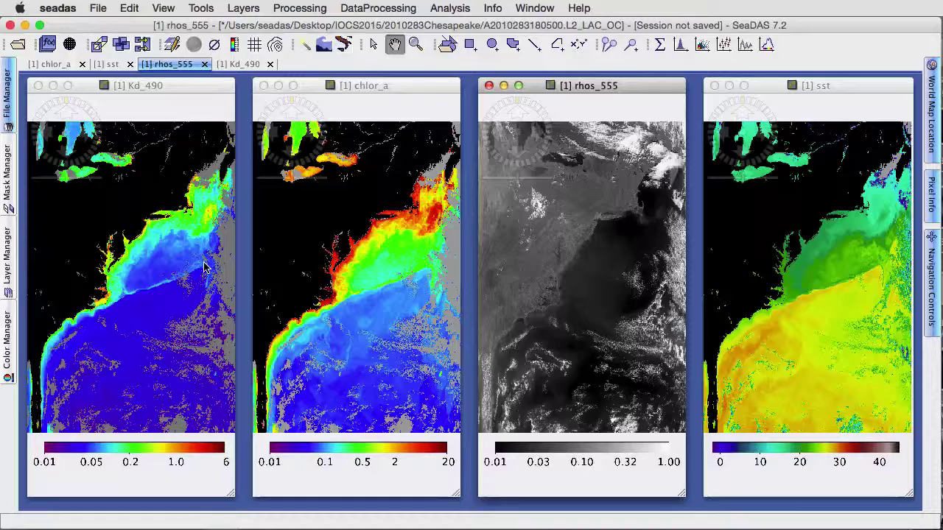
Step: Show the A2010283180500.L2_LAC_OC product's band tree in the File Manager
click(8, 87)
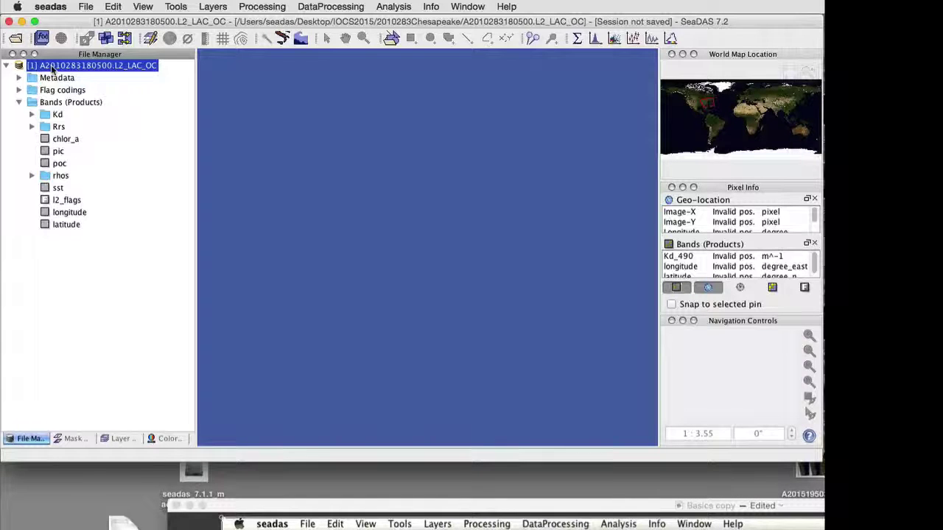
Step: Open the Kd_490 band as an image and preview its default colour bar
click(31, 115)
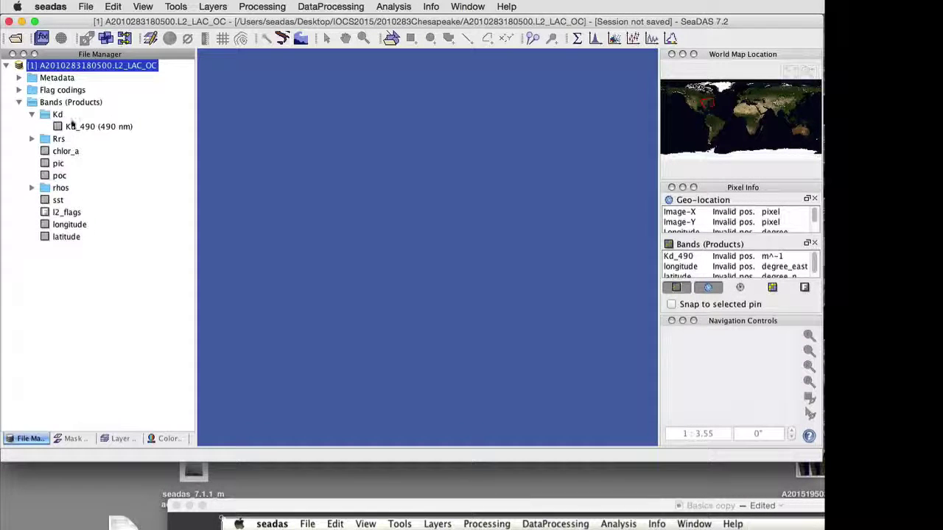
double_click(83, 128)
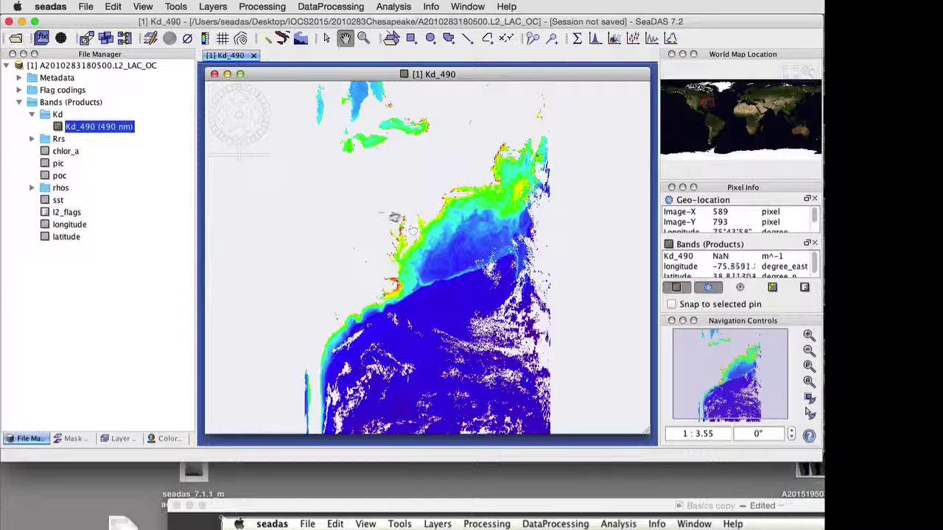
click(205, 39)
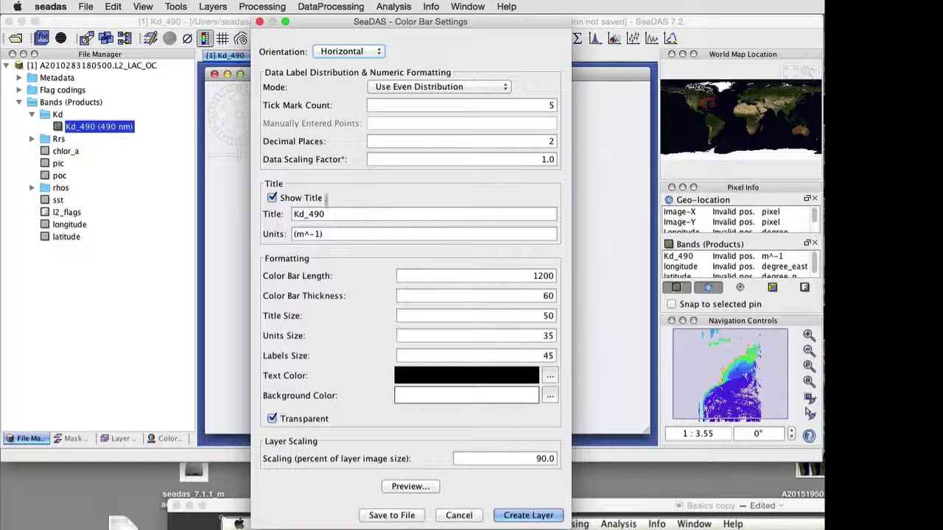
click(421, 88)
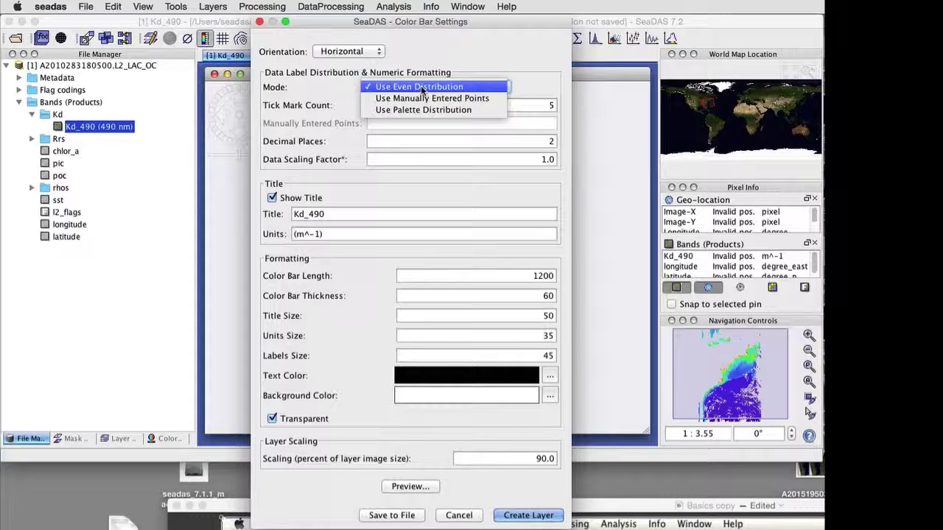
click(422, 87)
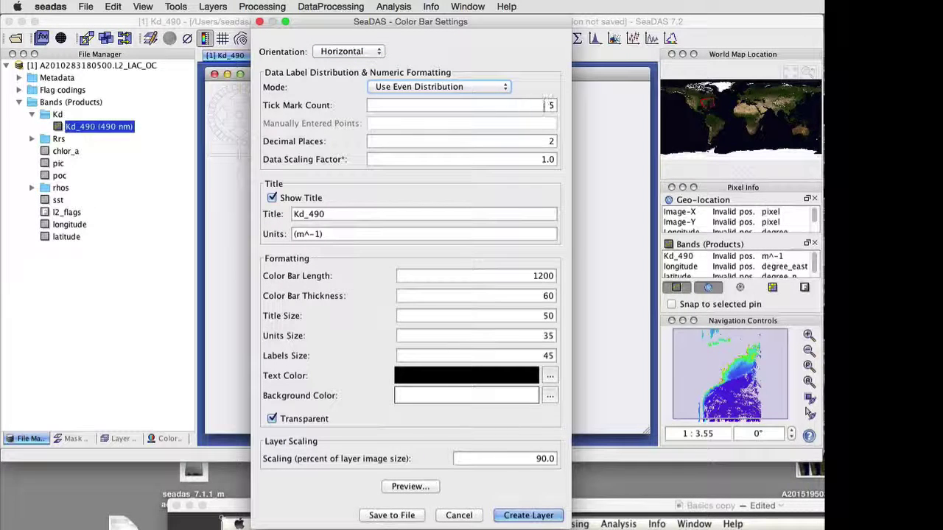
click(404, 489)
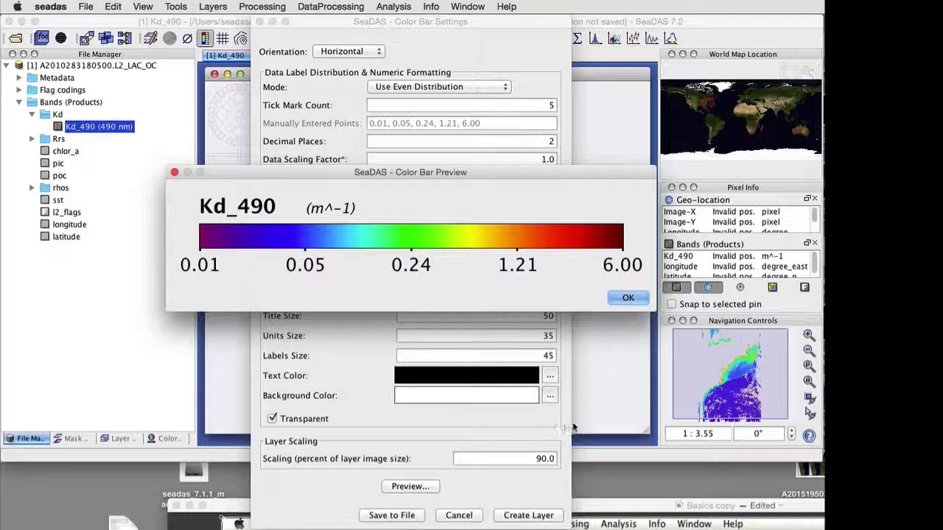
click(627, 297)
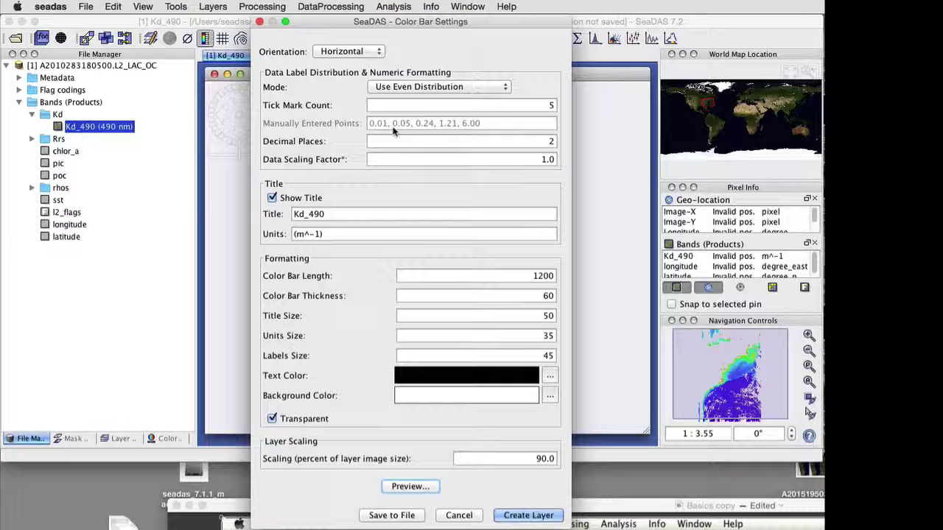
Step: Set manually entered Kd_490 colour bar labels 0.01, 0.05, 0.2, 1.0, 6.0 and create the layer
click(453, 87)
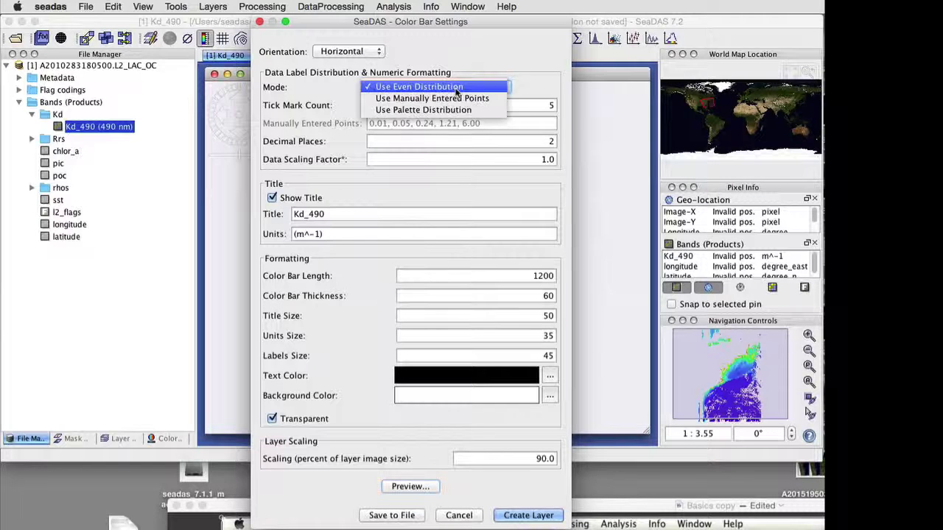
click(453, 100)
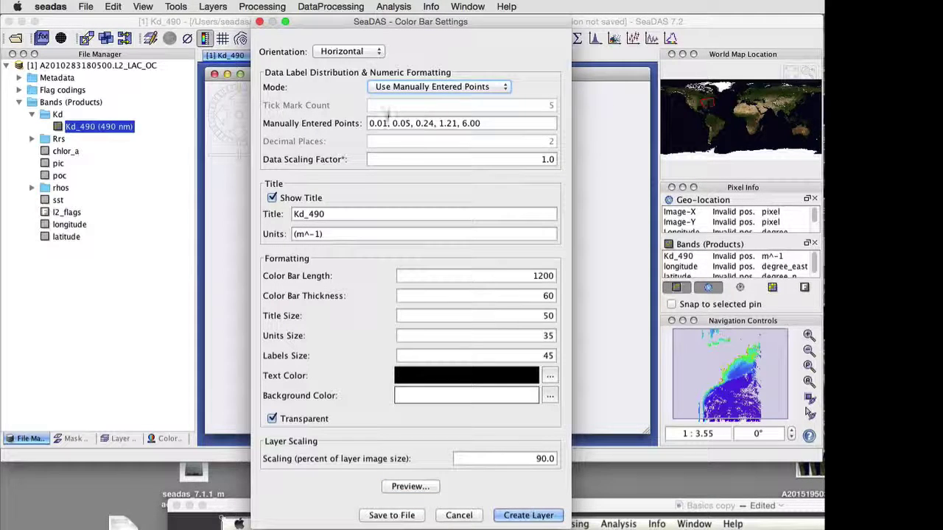
triple_click(431, 123)
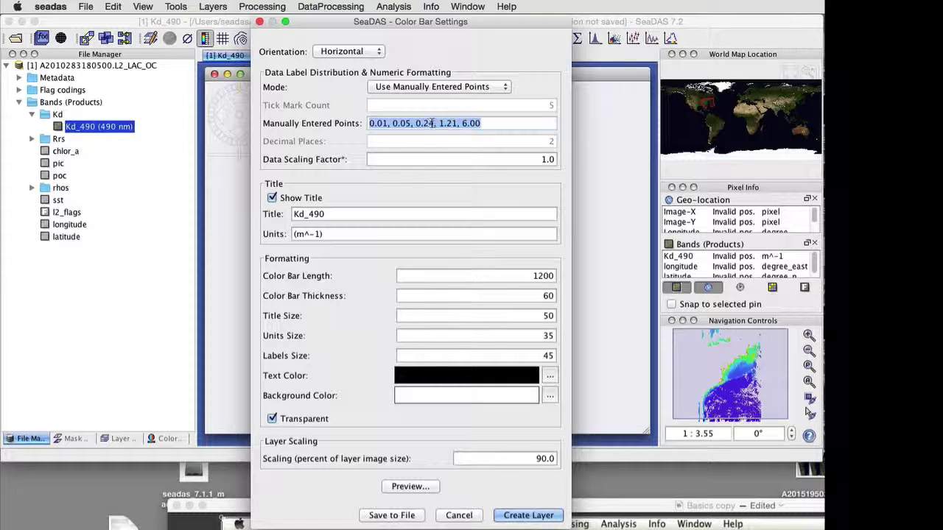
click(431, 123)
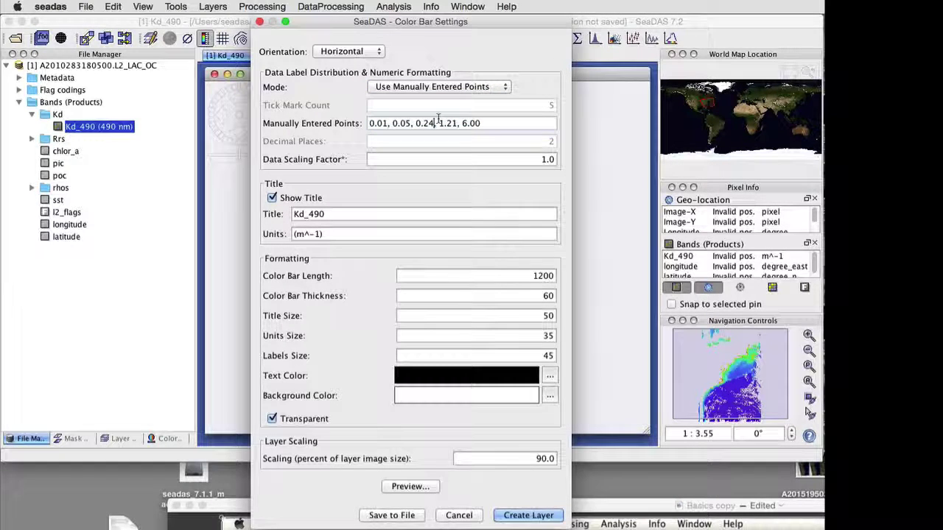
key(BackSpace)
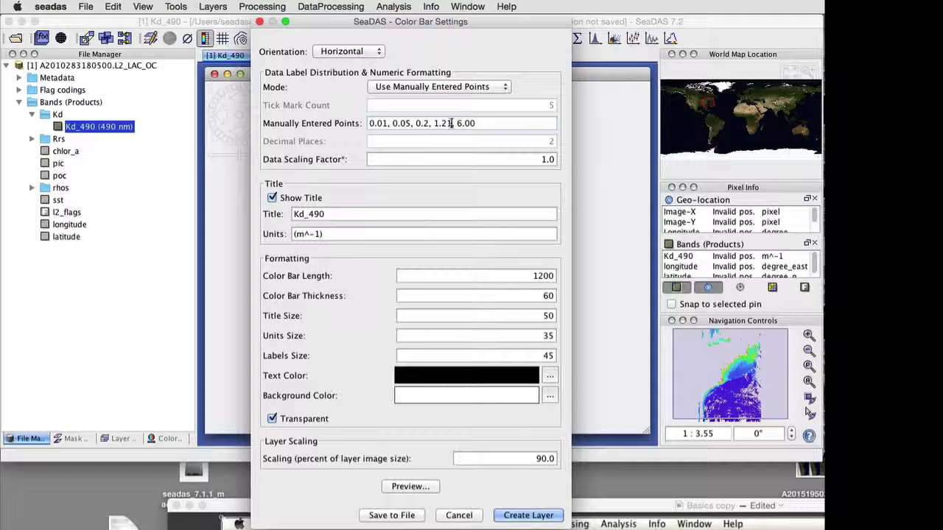
text(.0)
key(End)
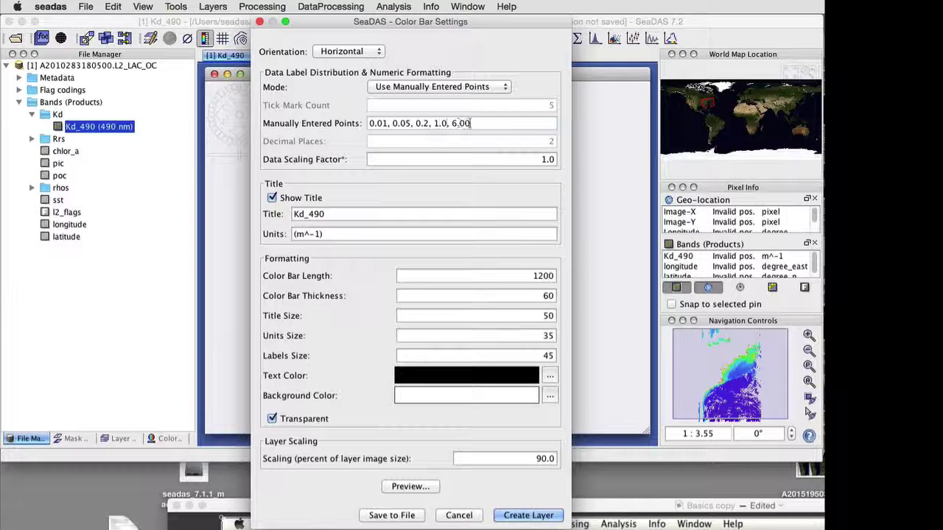
key(BackSpace)
click(410, 486)
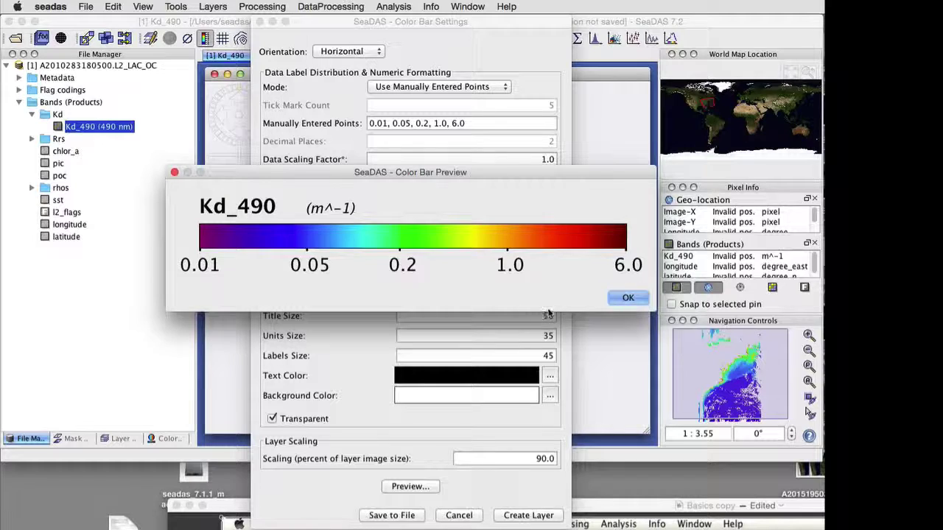
click(626, 298)
click(547, 514)
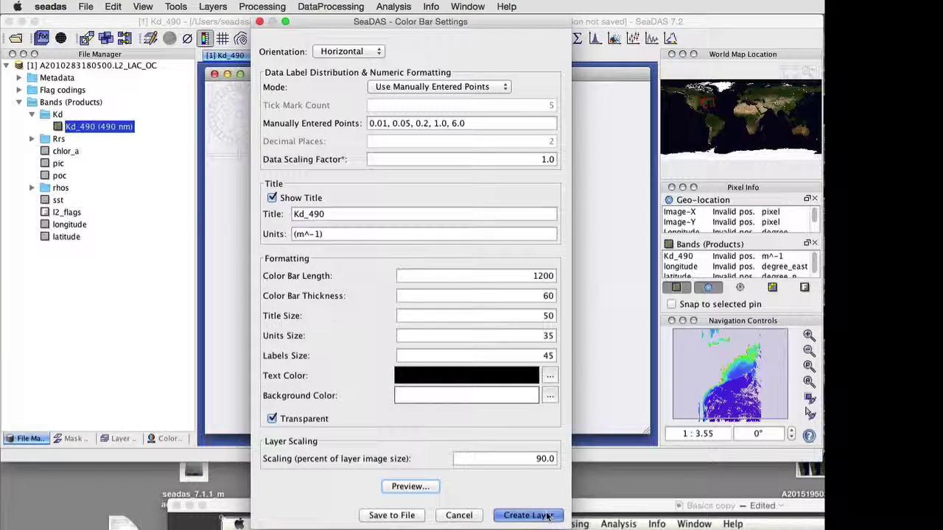
Step: Zoom to the whole Kd_490 image and recreate its colour bar with Show Title turned off
click(809, 382)
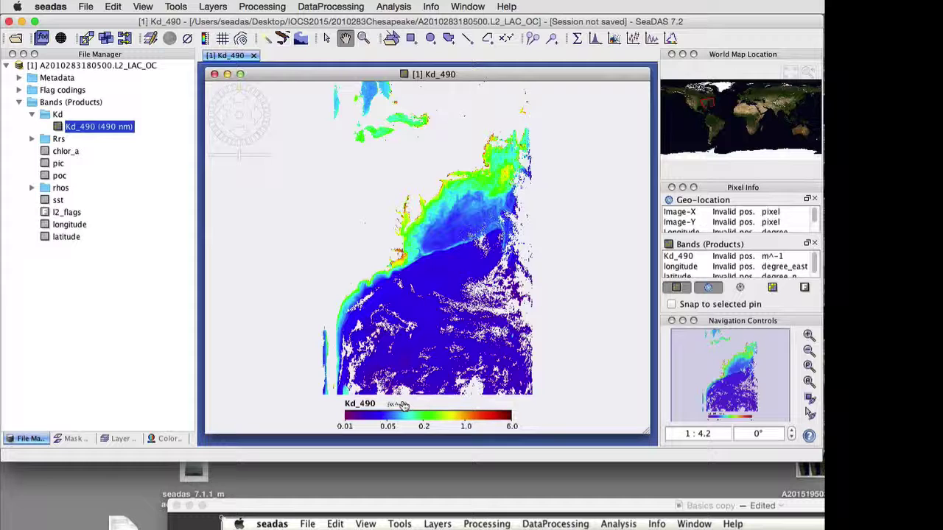
click(204, 39)
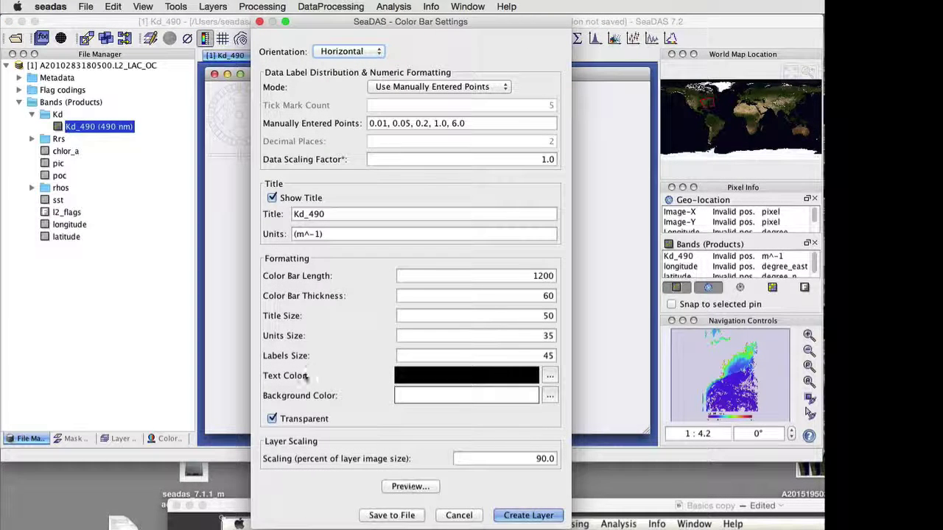
click(273, 197)
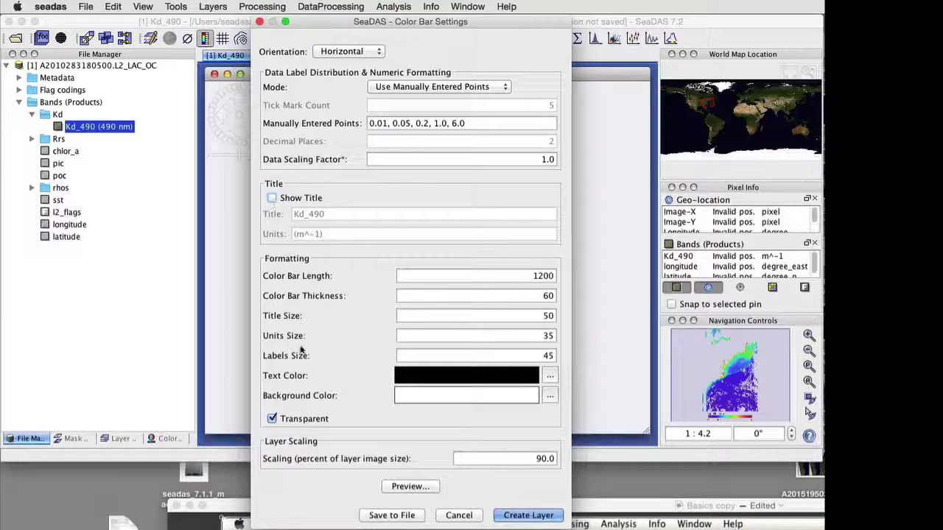
click(528, 515)
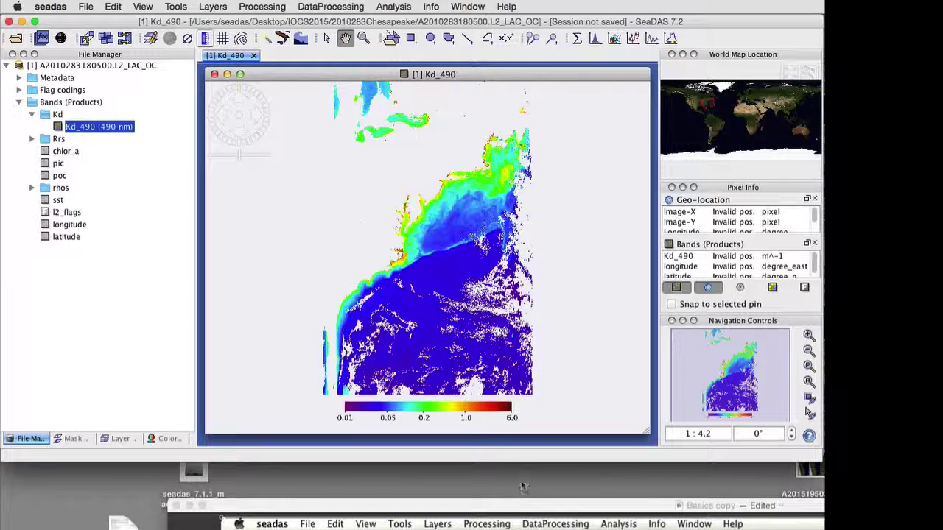
Step: Open the chlor_a image and preview its colour bar with the title hidden
double_click(54, 151)
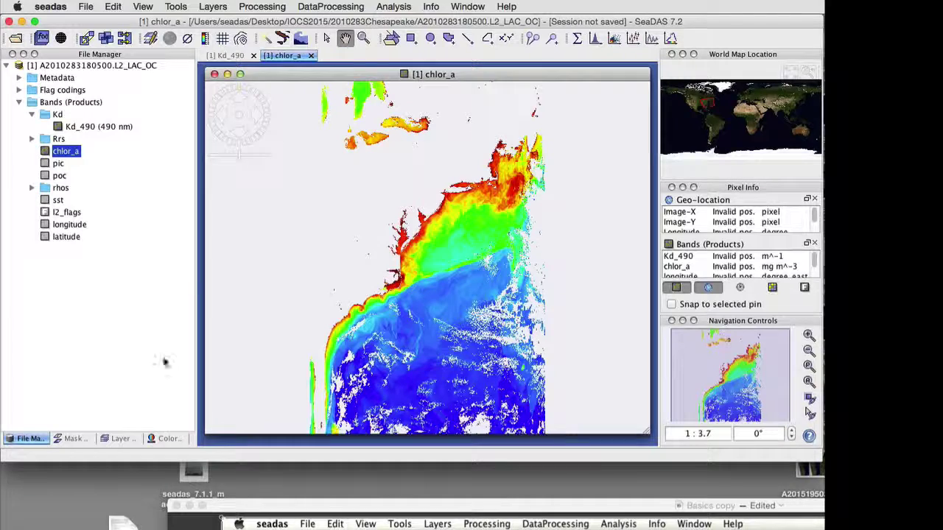
click(168, 439)
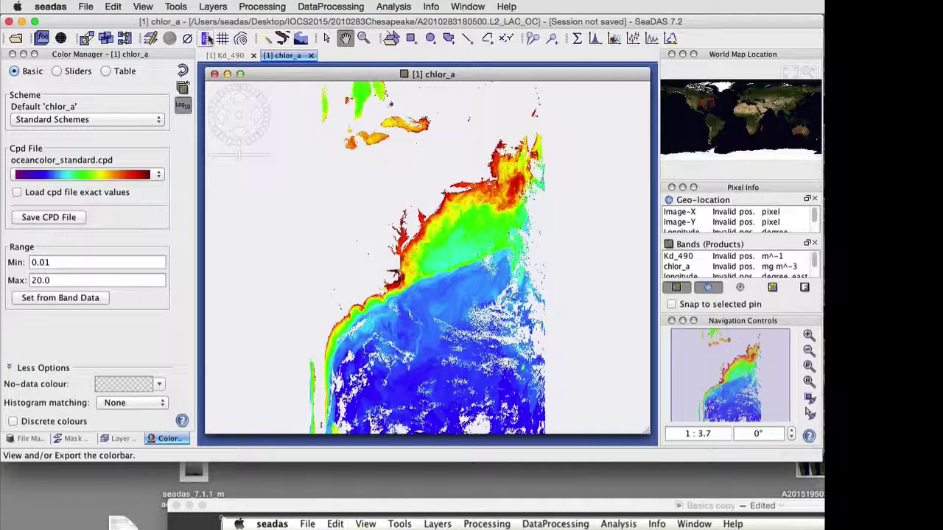
click(207, 38)
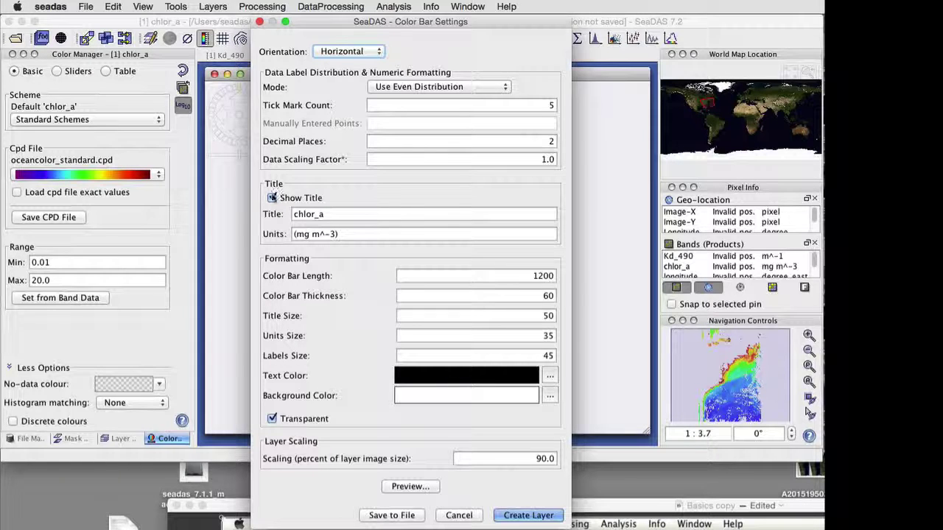
click(272, 198)
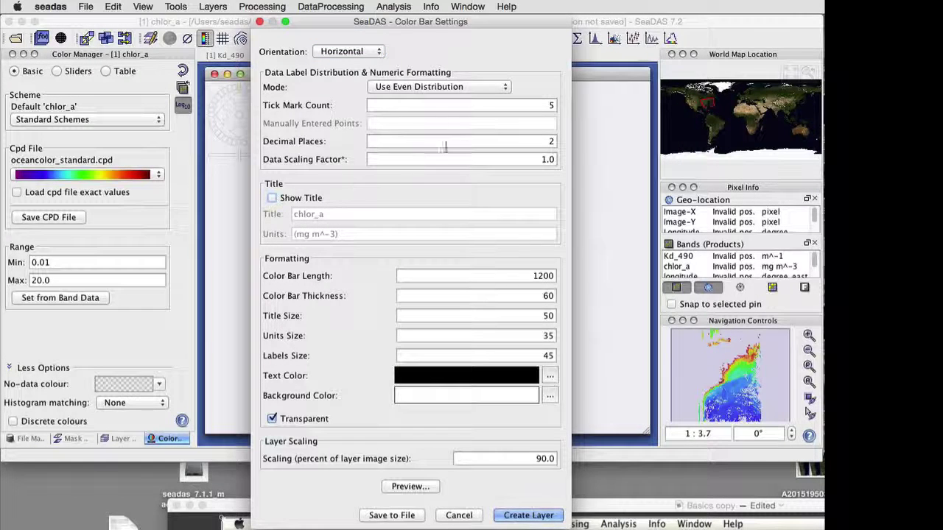
click(414, 489)
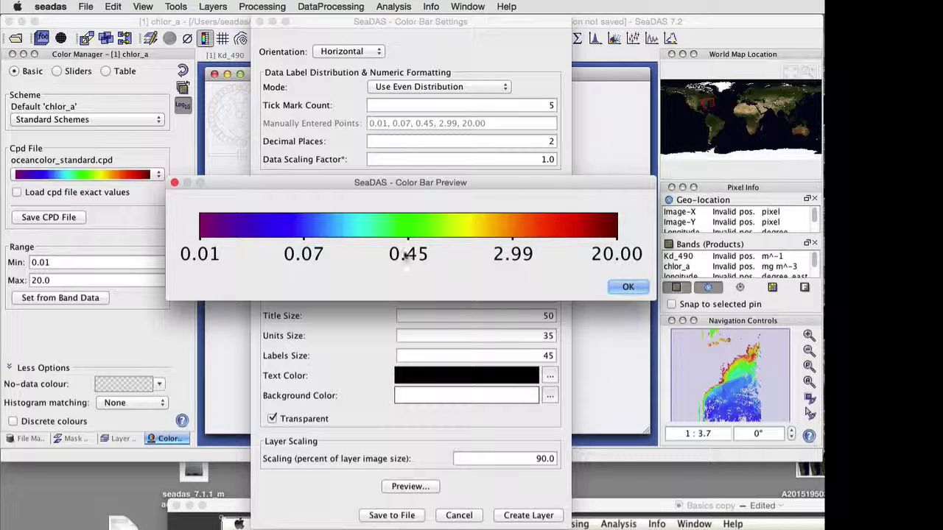
click(630, 289)
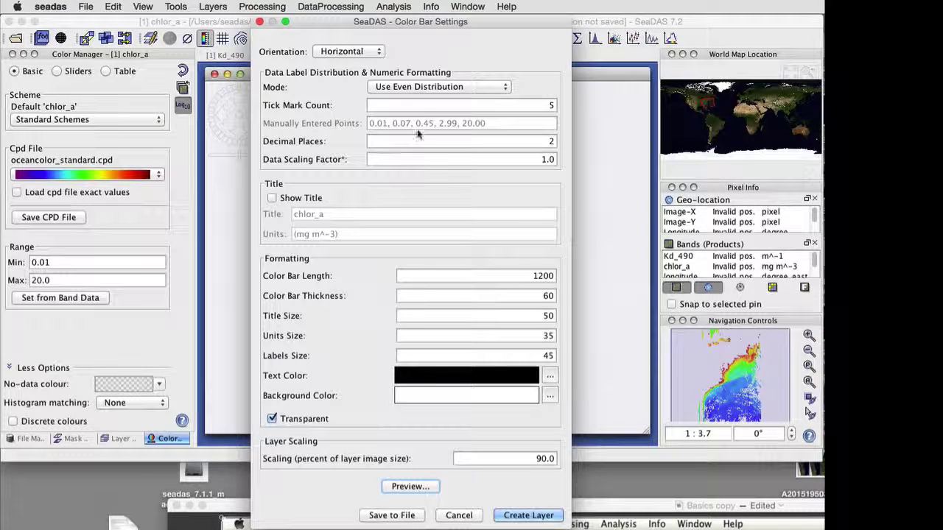
Step: Enter manual chlor_a labels 0.01, 0.1, 0.5, 2.0, 20.0 and add the colour bar layer
click(434, 88)
click(429, 96)
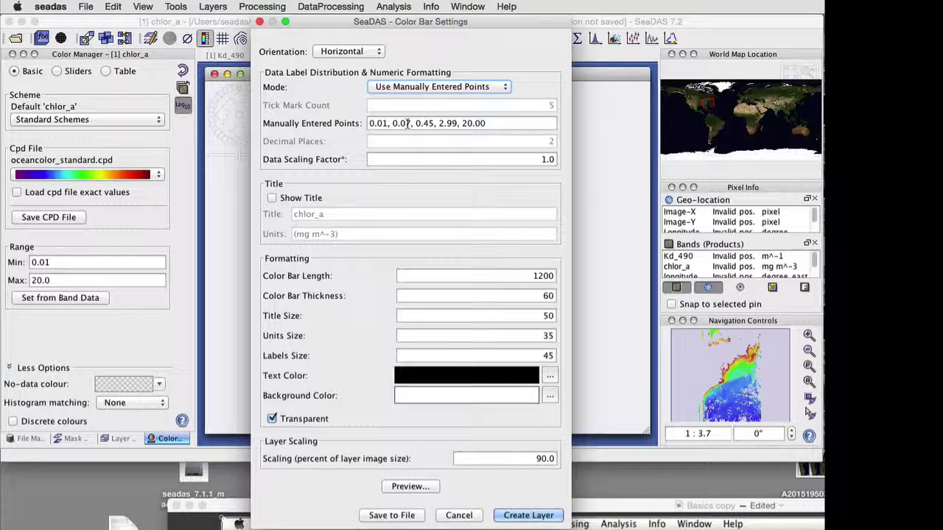
click(406, 123)
click(410, 124)
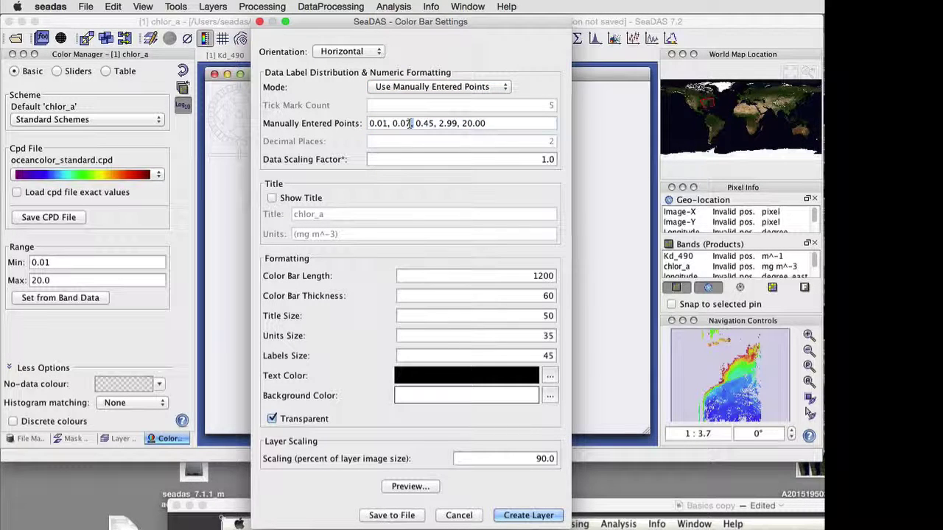
key(BackSpace)
key(BackSpace)
text(1)
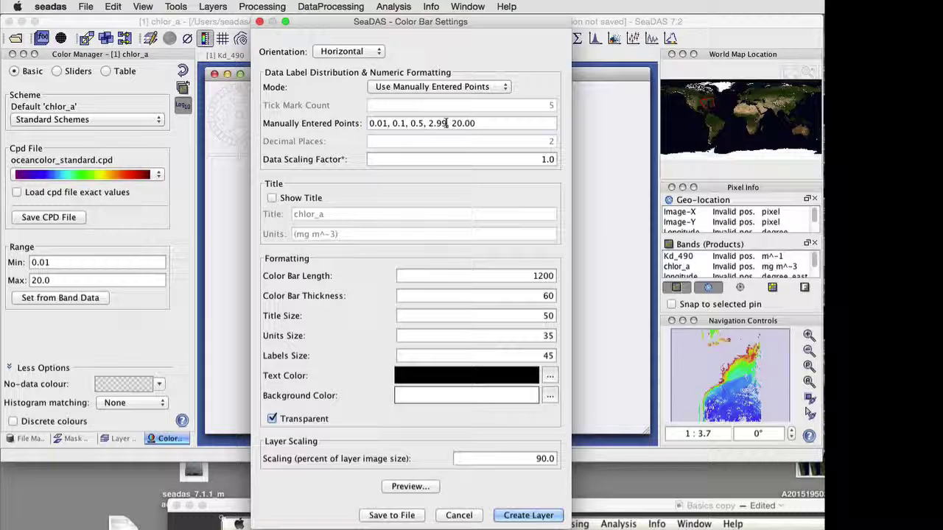
click(447, 123)
key(BackSpace)
key(BackSpace)
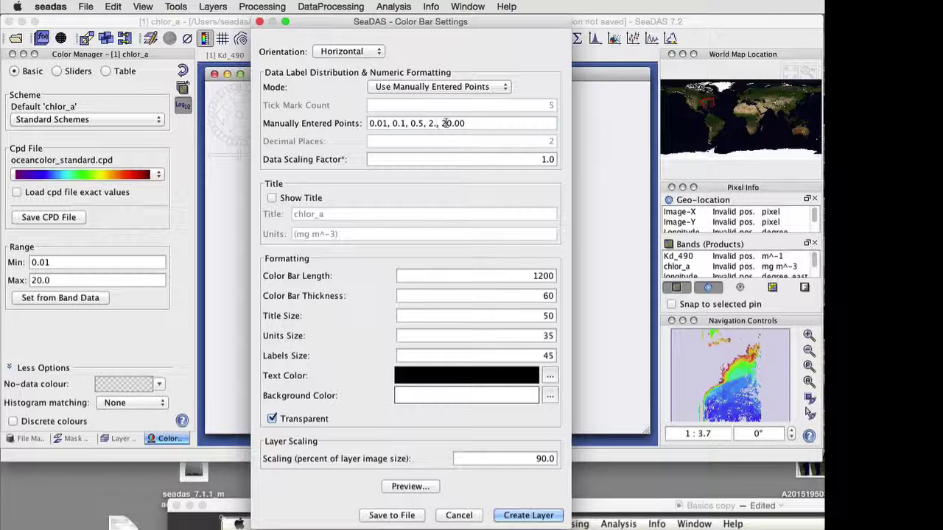
text(0)
click(472, 123)
key(BackSpace)
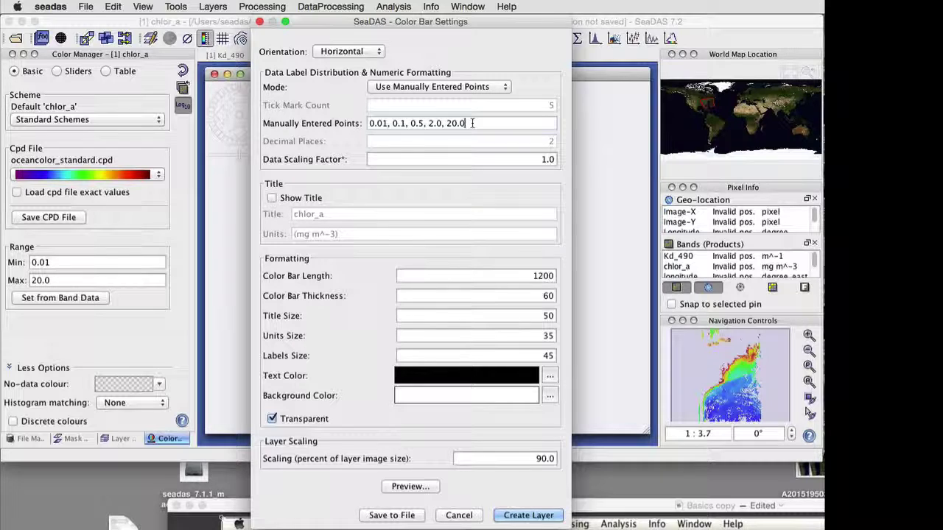
click(415, 488)
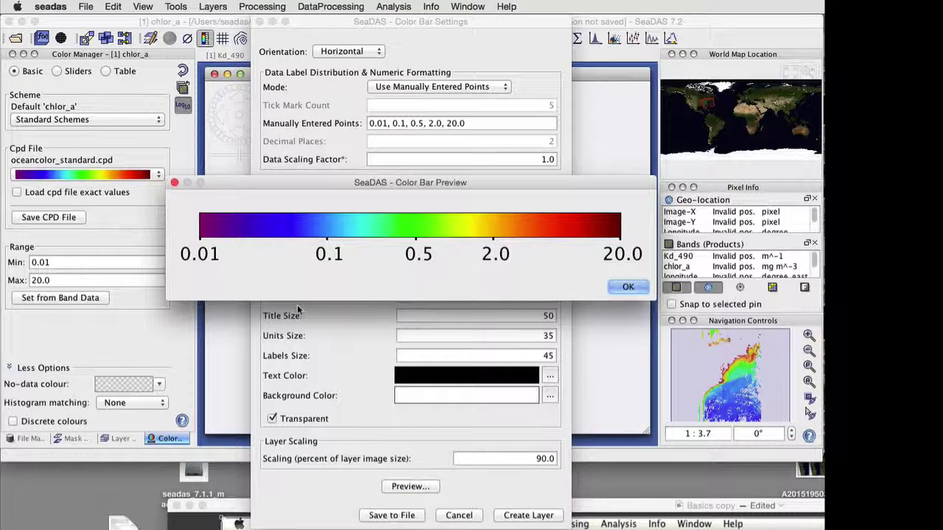
click(627, 288)
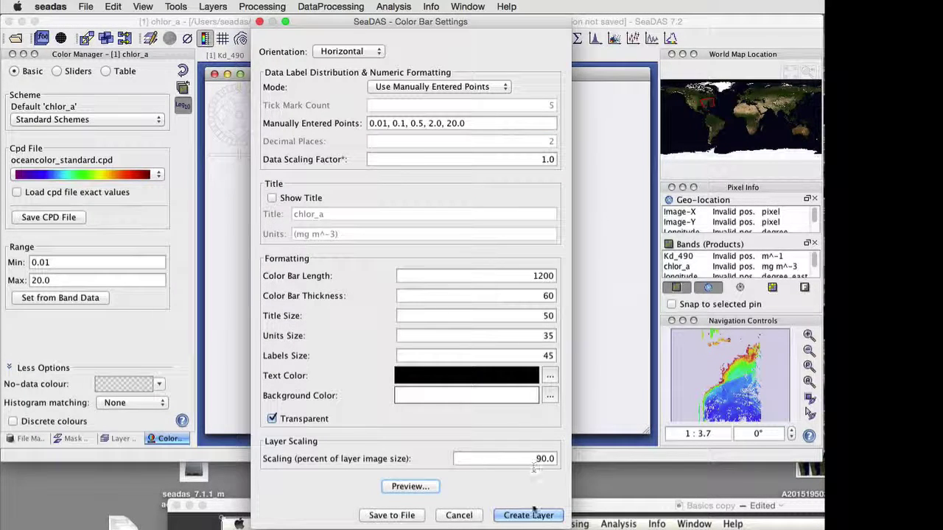
click(537, 515)
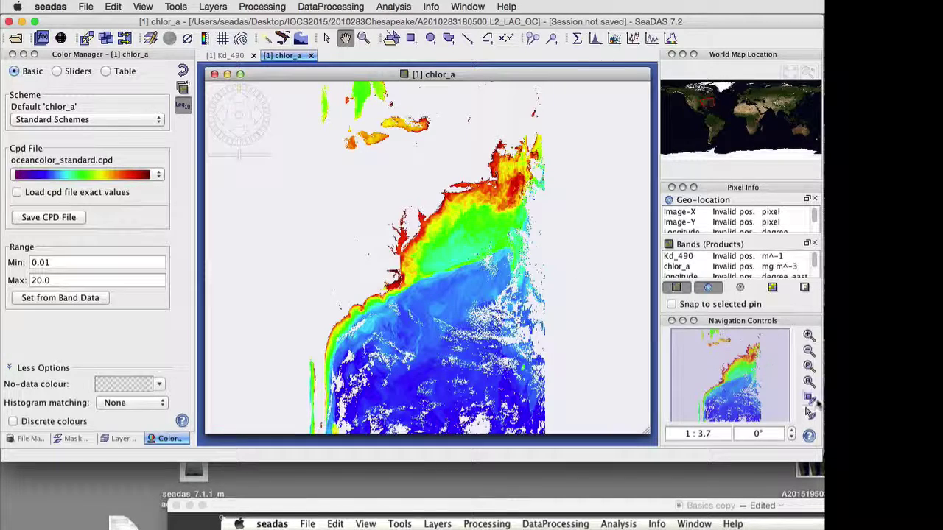
Step: Tile Kd_490 and chlor_a horizontally, synced and zoomed to the whole scene, then open sst
click(808, 382)
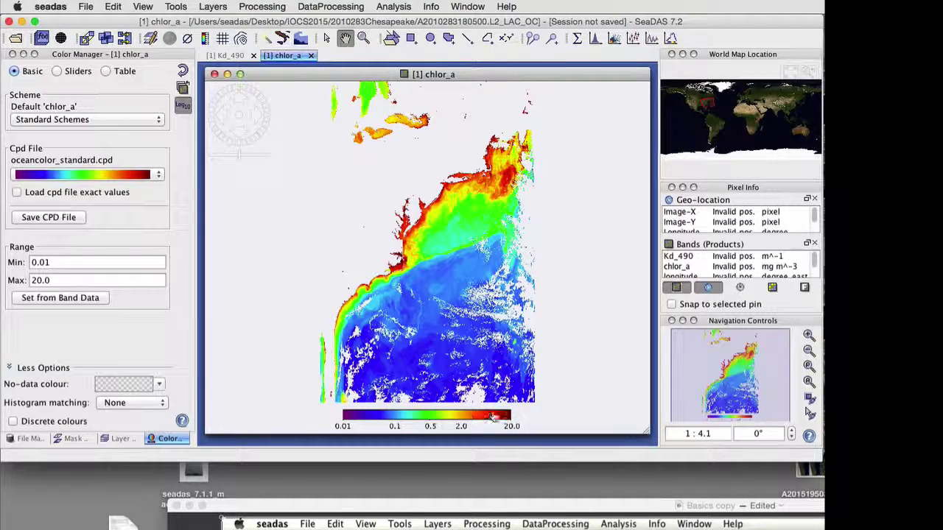
click(463, 7)
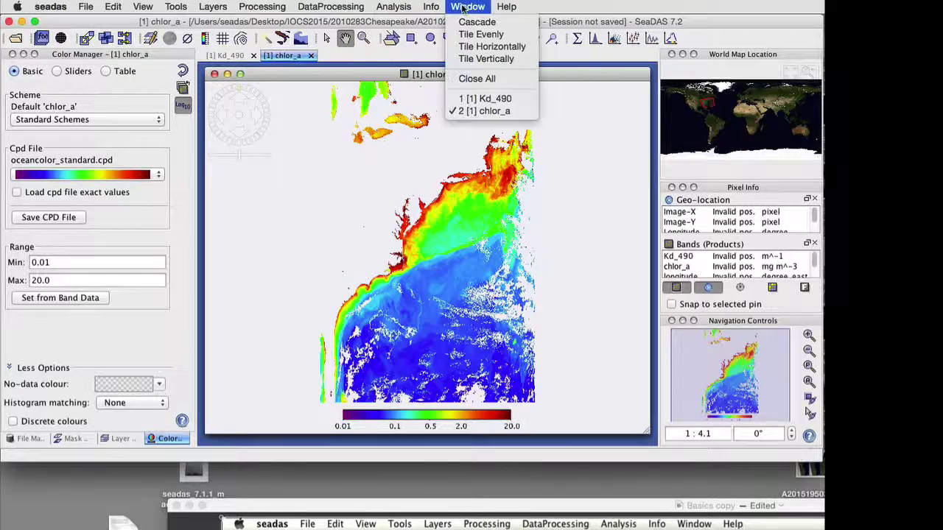
click(460, 48)
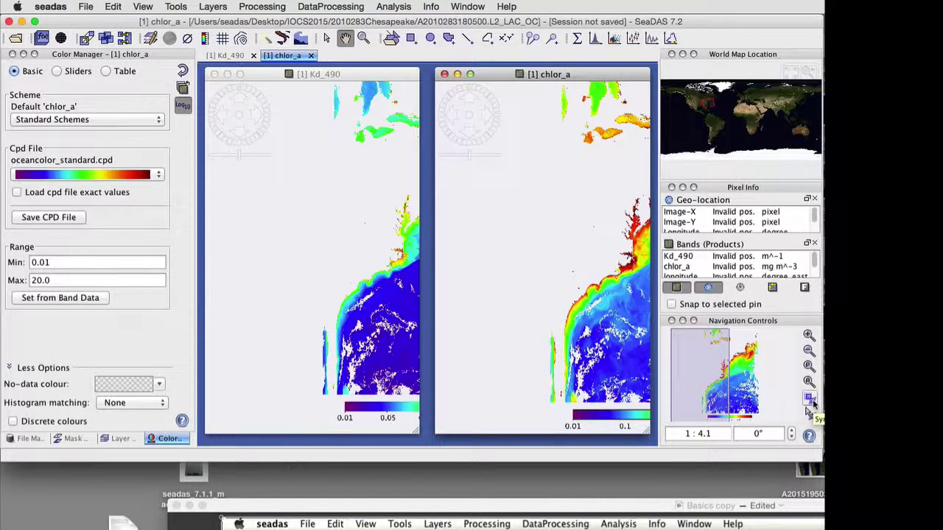
click(811, 399)
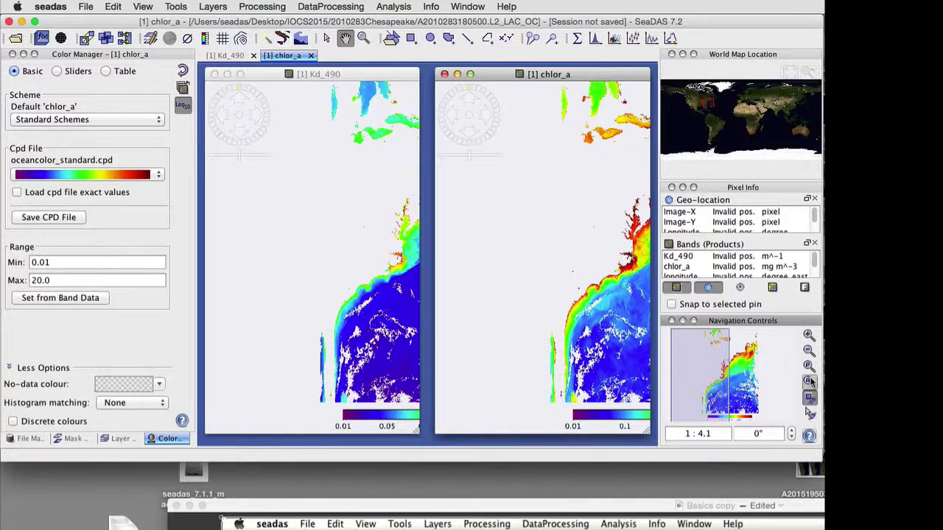
click(809, 380)
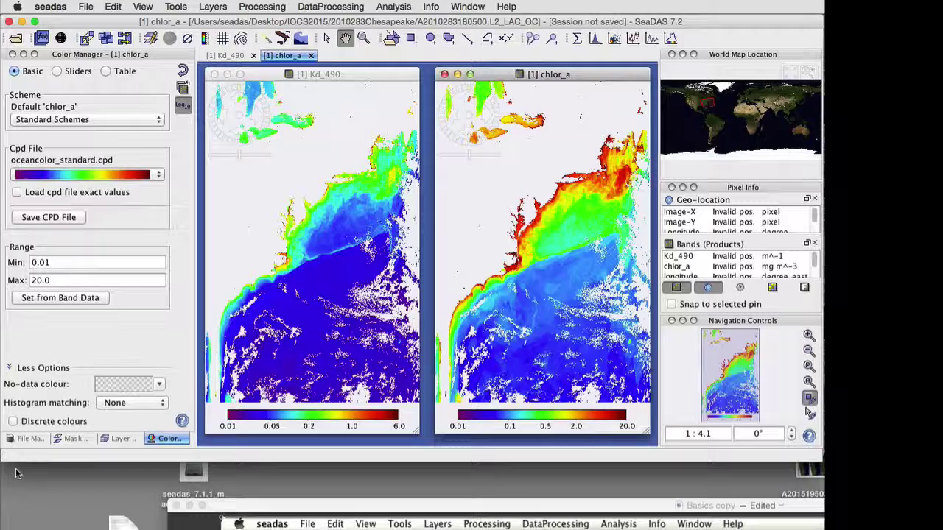
click(30, 439)
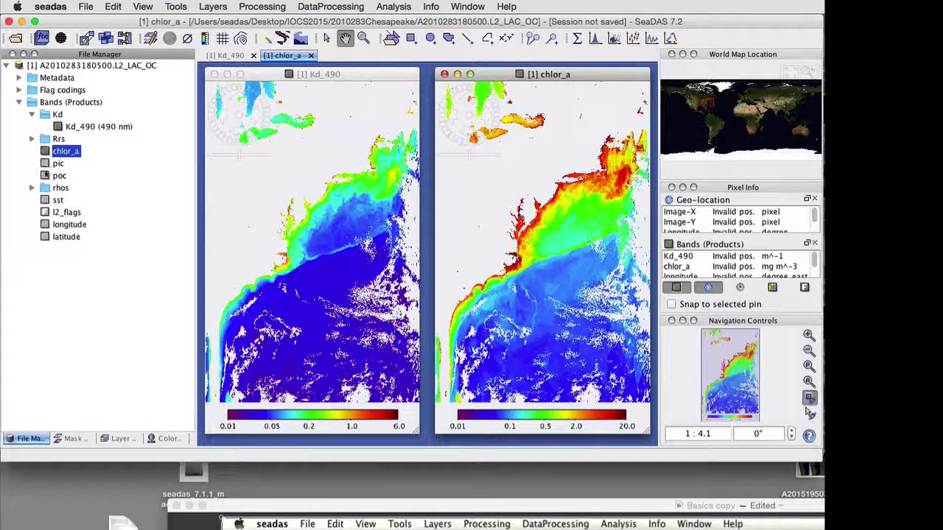
double_click(49, 203)
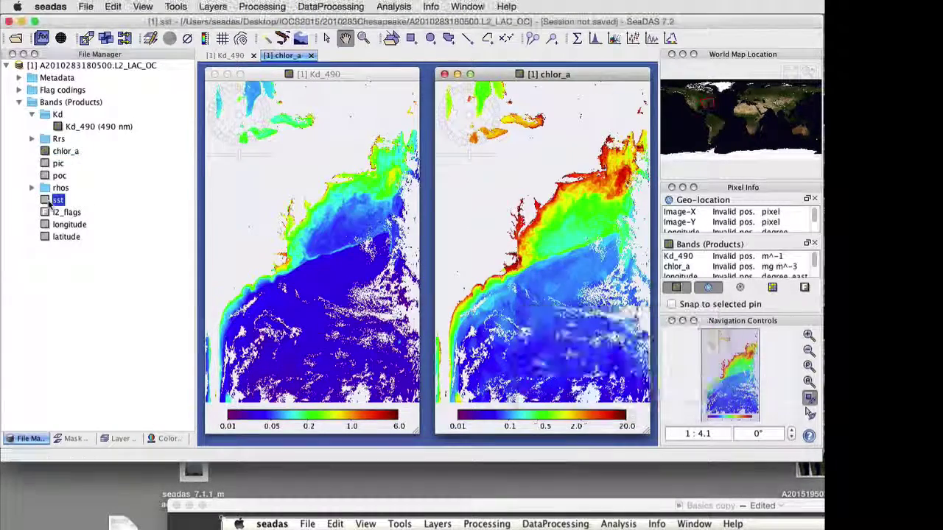
Step: Turn off the sst colour bar title and preview the default bar
click(205, 39)
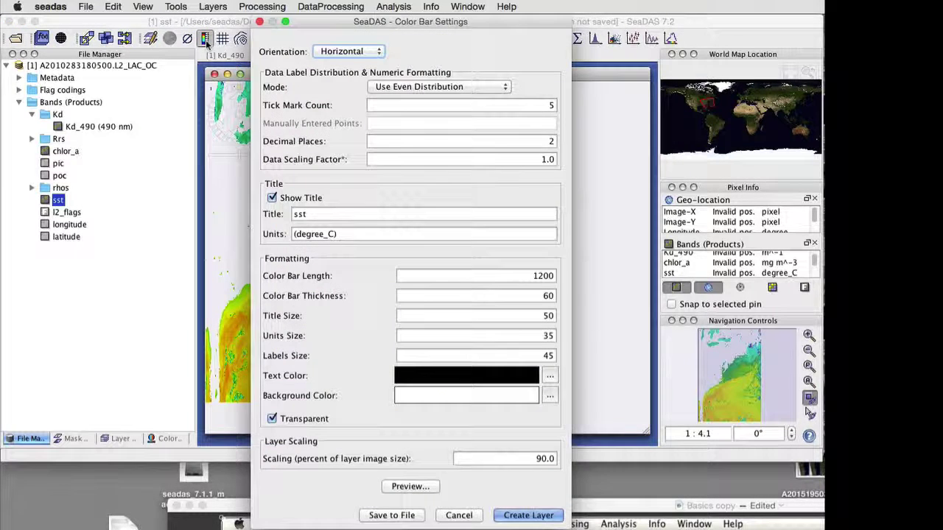
click(272, 199)
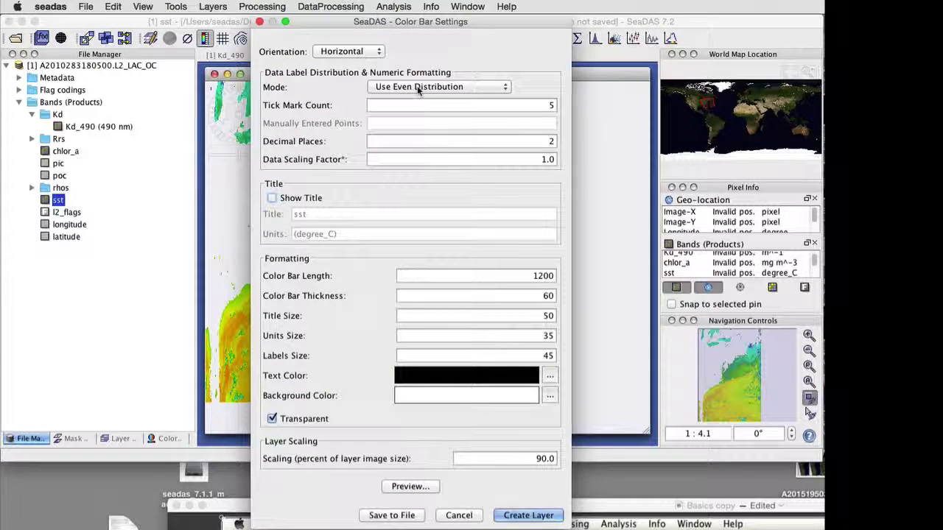
click(405, 486)
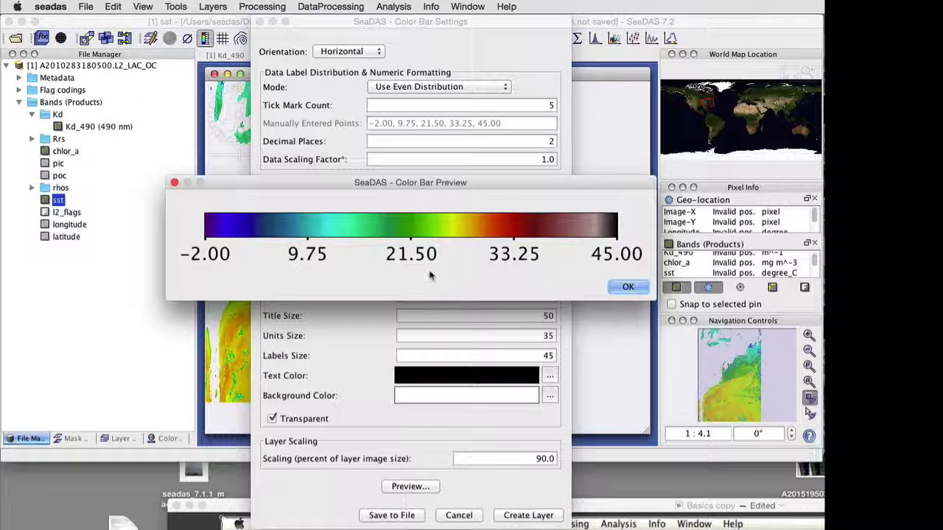
click(632, 287)
Step: Set manually entered sst labels 0, 10, 20, 30, 40 and create the colour bar layer
click(464, 87)
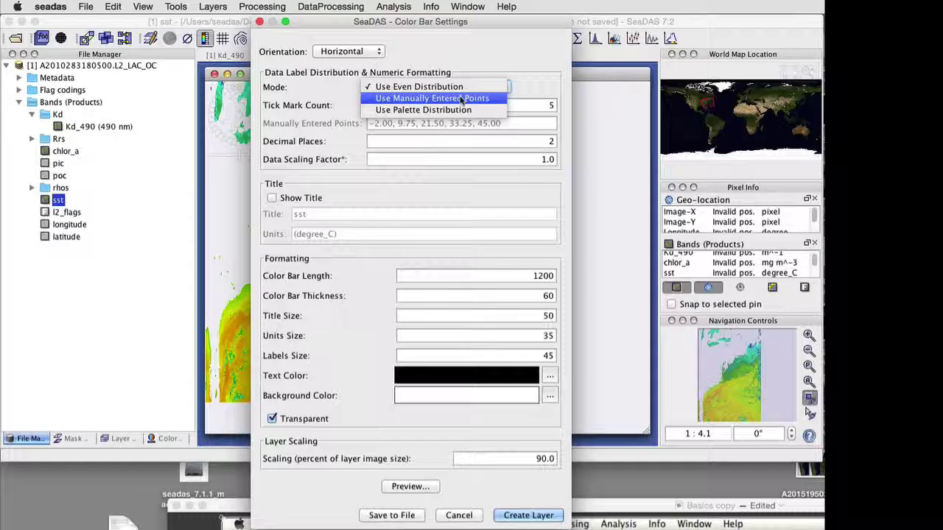
click(461, 99)
click(391, 123)
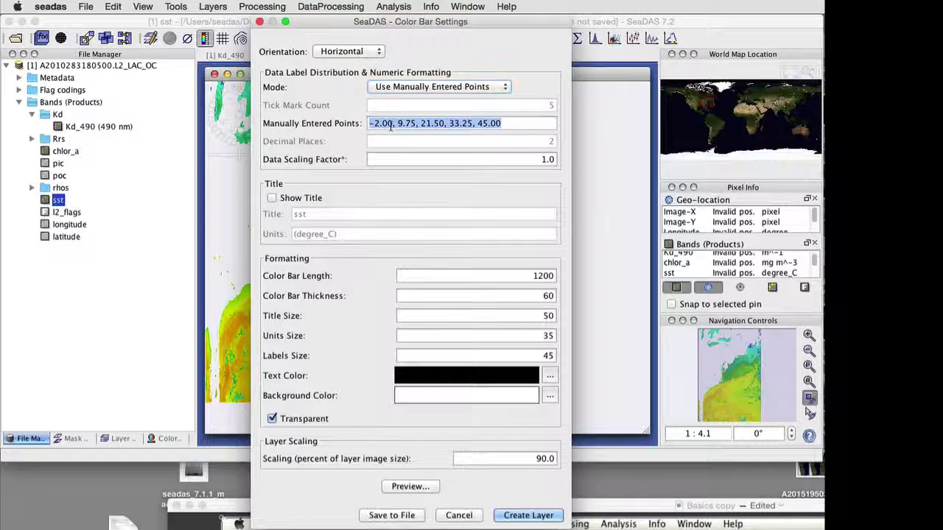
click(391, 123)
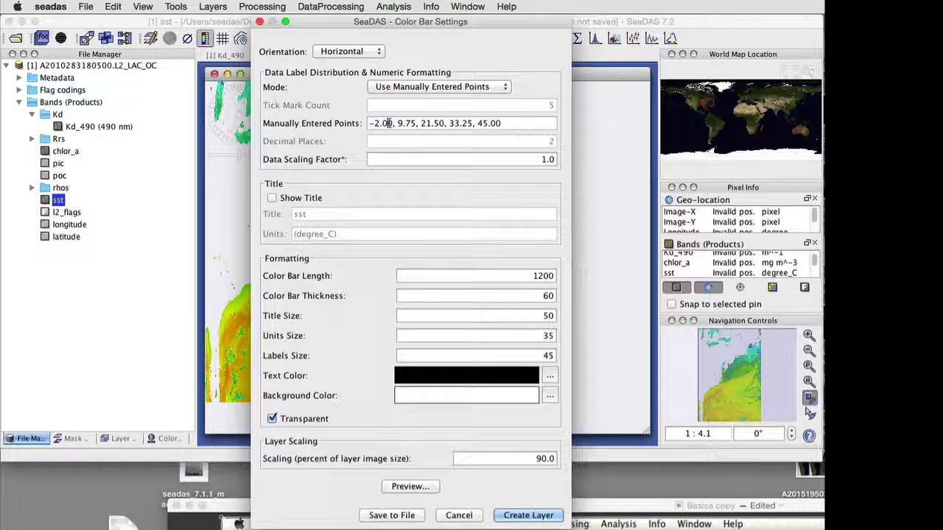
drag(394, 124, 361, 125)
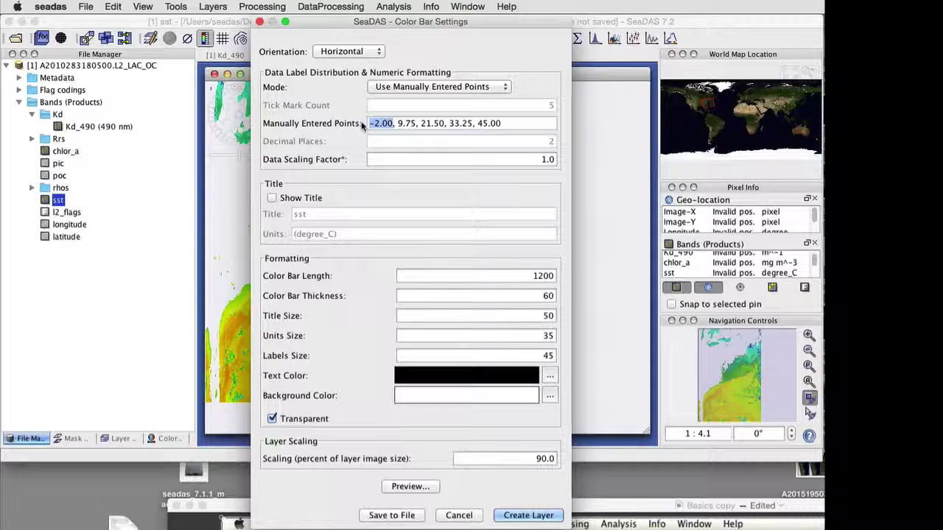
text(0)
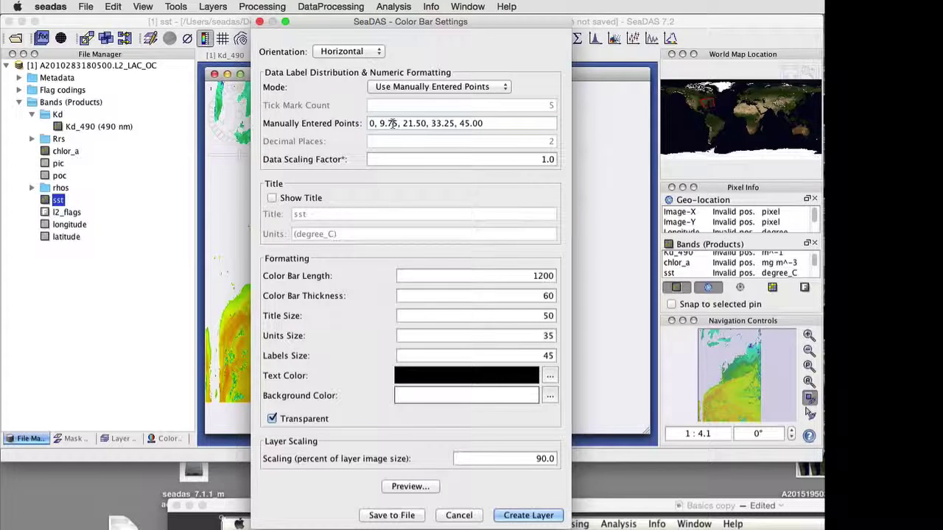
text(10)
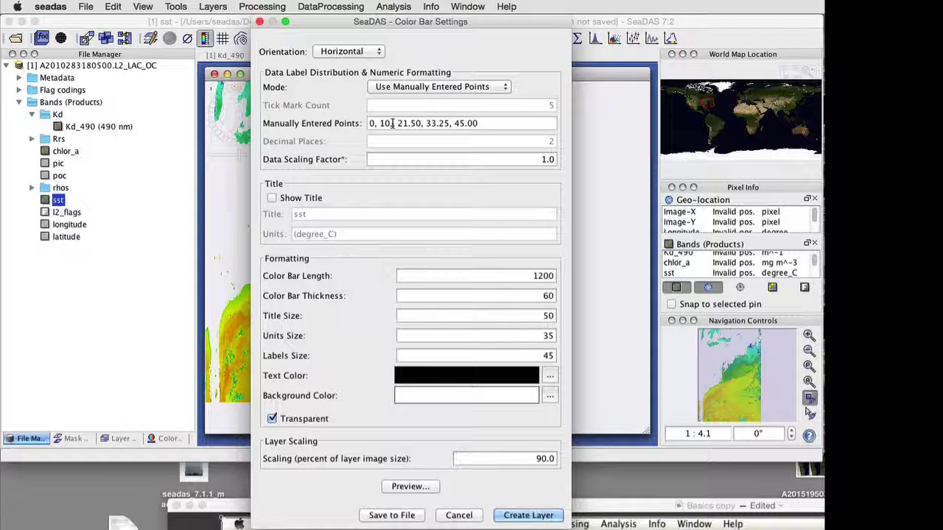
text( 20,30)
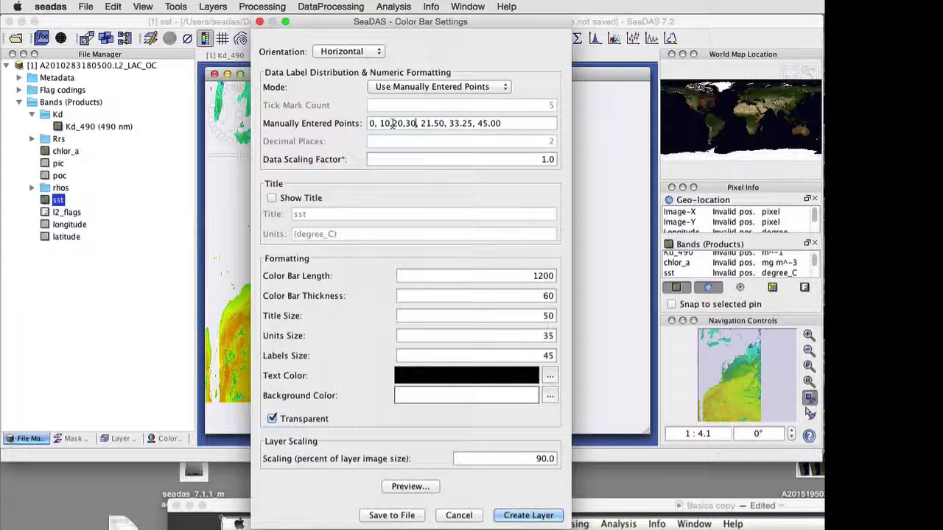
text(,40)
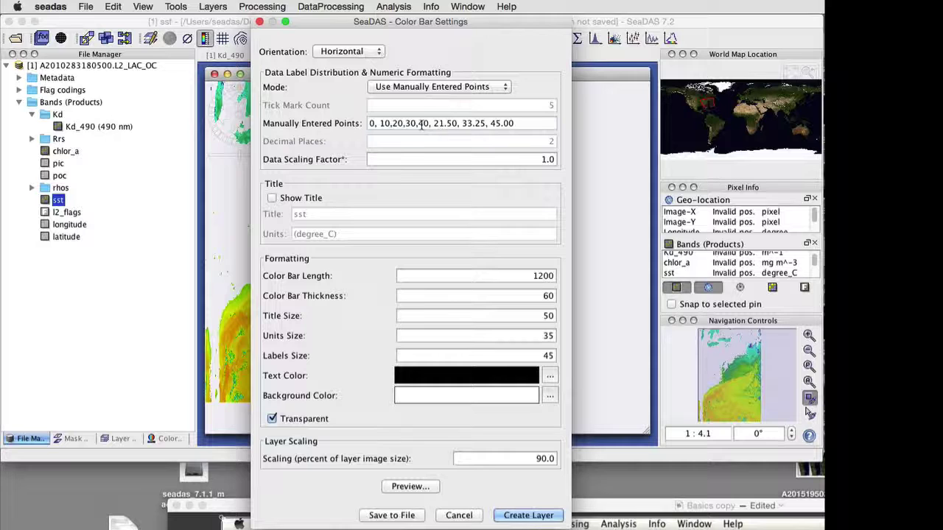
drag(514, 123, 427, 123)
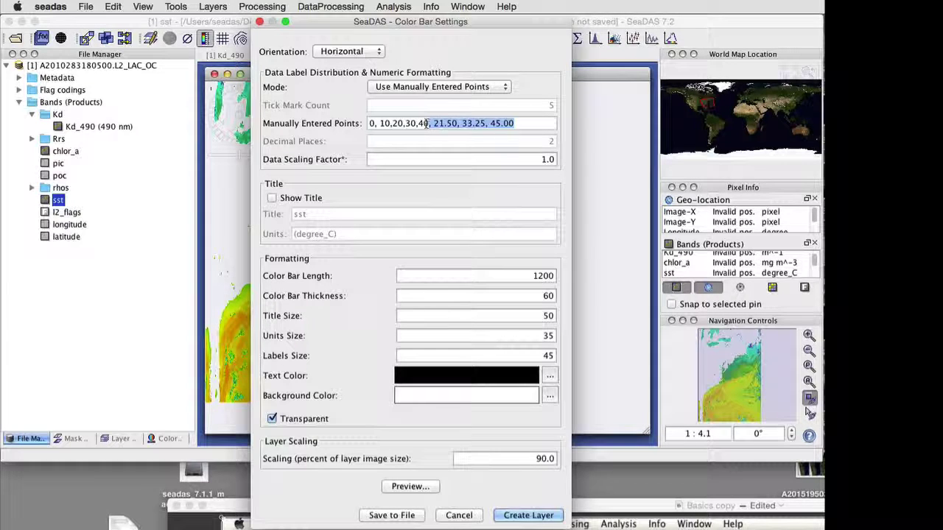
key(BackSpace)
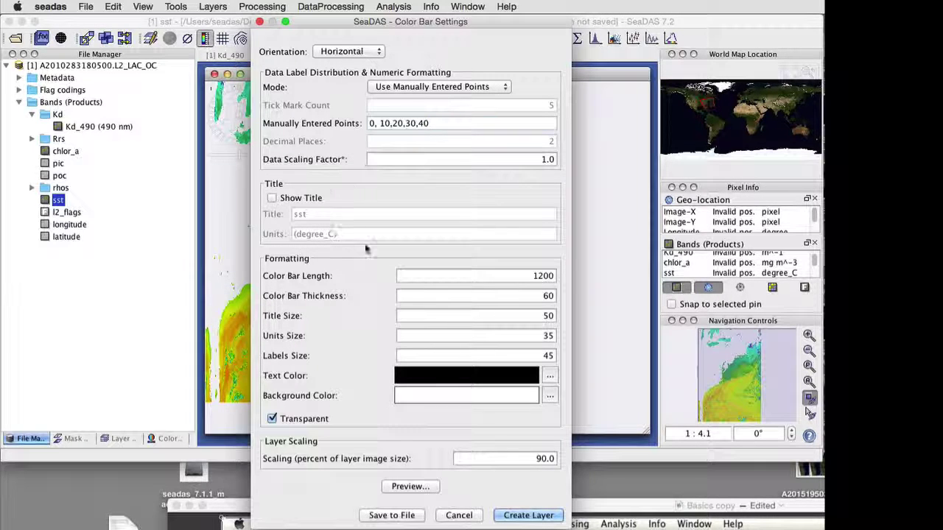
click(427, 486)
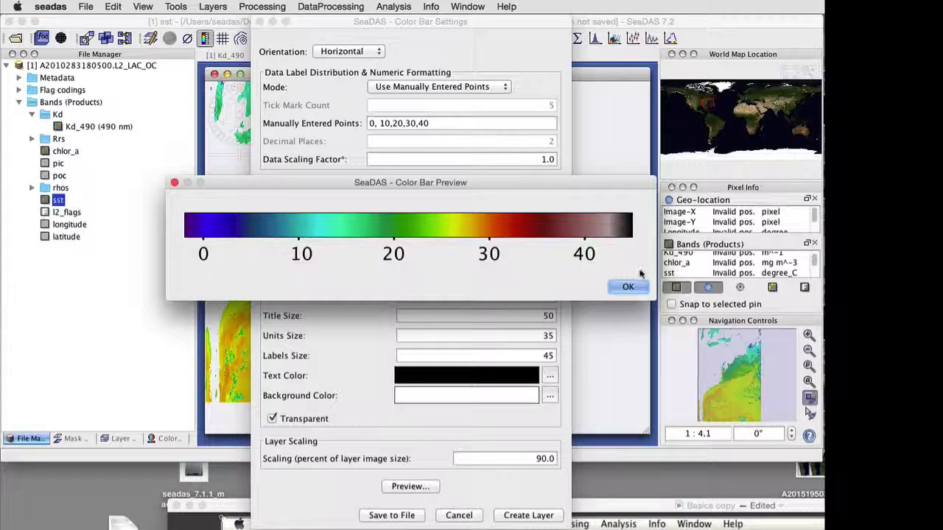
click(627, 287)
click(529, 515)
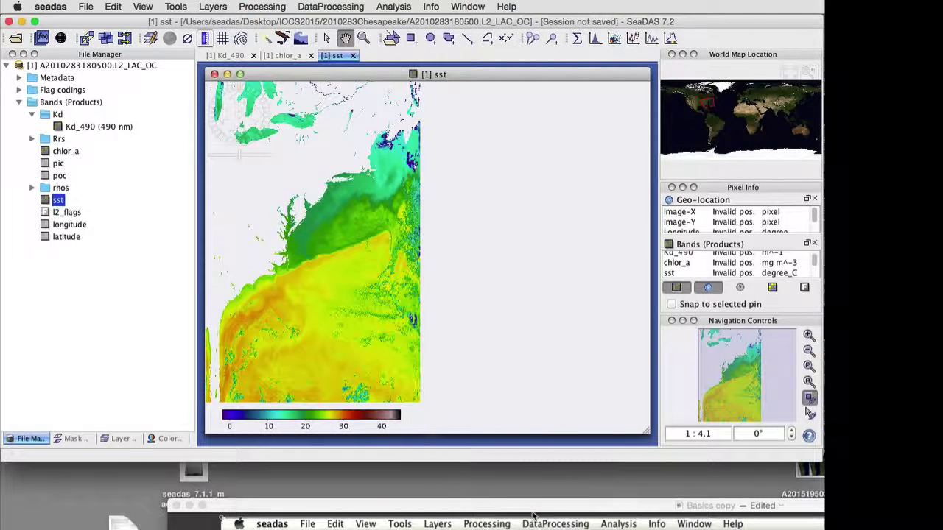
Step: Tile the Kd_490, chlor_a and sst views horizontally and zoom all to the full scene
click(467, 7)
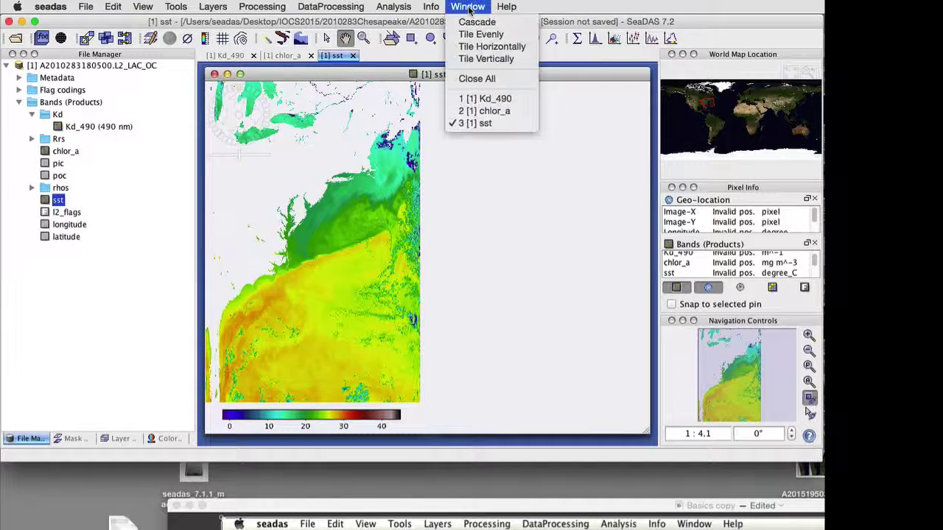
click(477, 48)
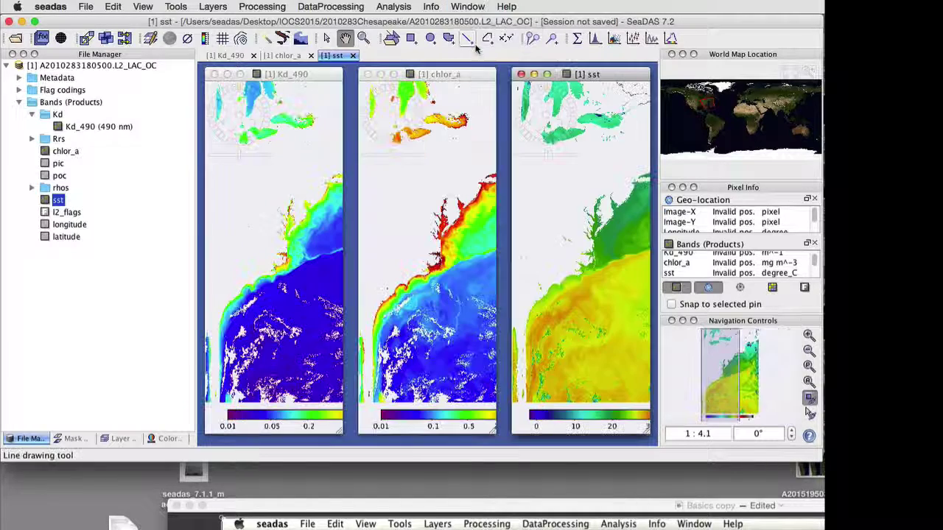
click(809, 382)
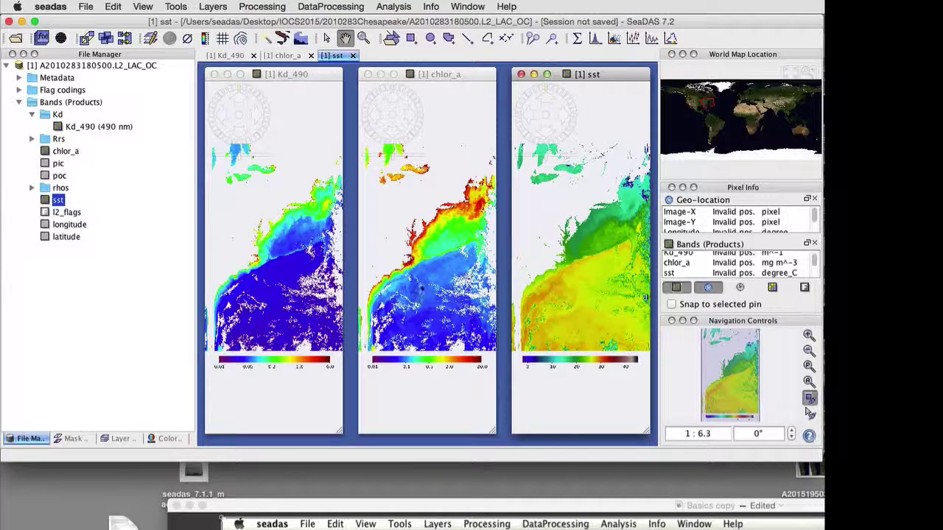
Step: Open rhos_555 from the rhos group as an image with its Color Manager shown
click(31, 188)
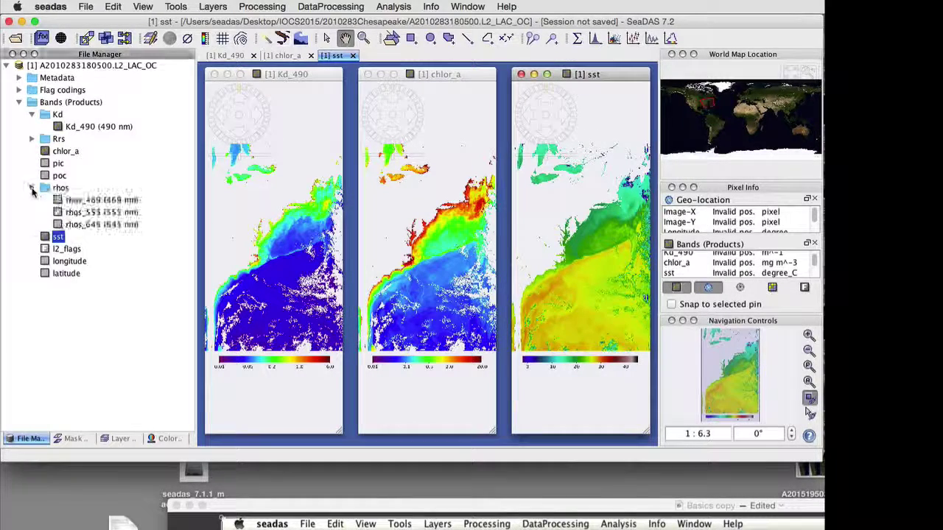
double_click(88, 212)
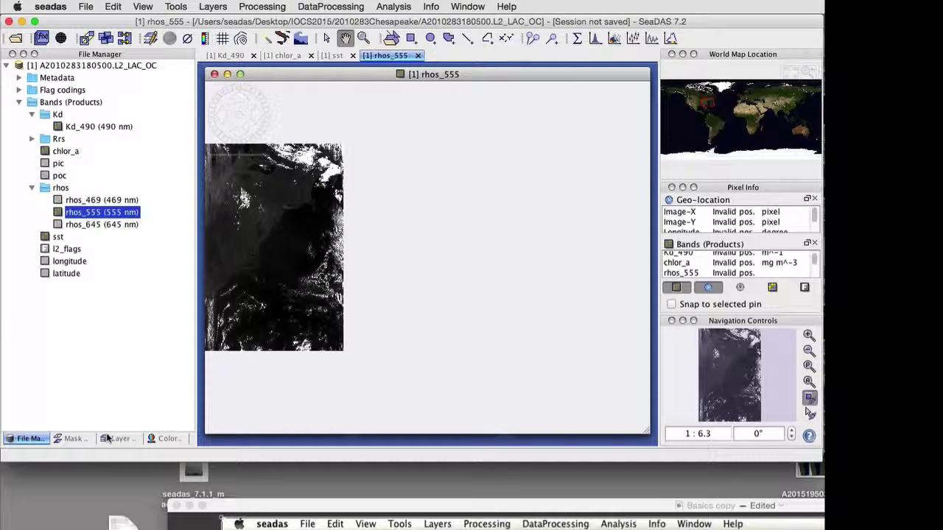
click(169, 439)
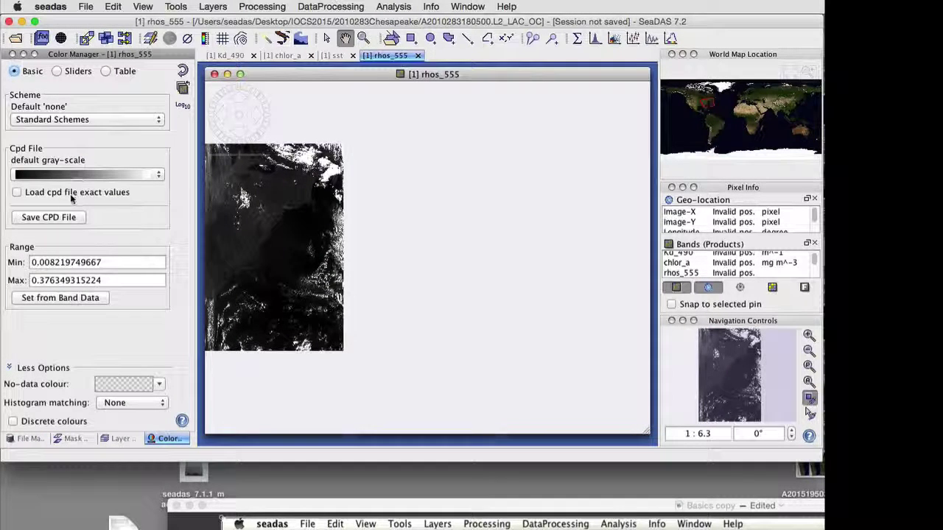
Step: Stretch rhos_555 from 0.01 to 1.0 with Log10 scaling
double_click(111, 263)
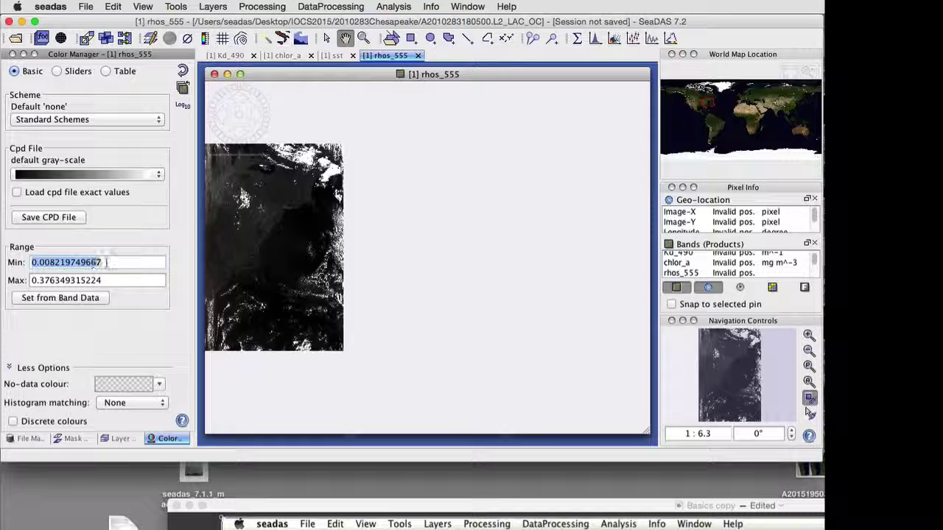
text(0.0)
key(Tab)
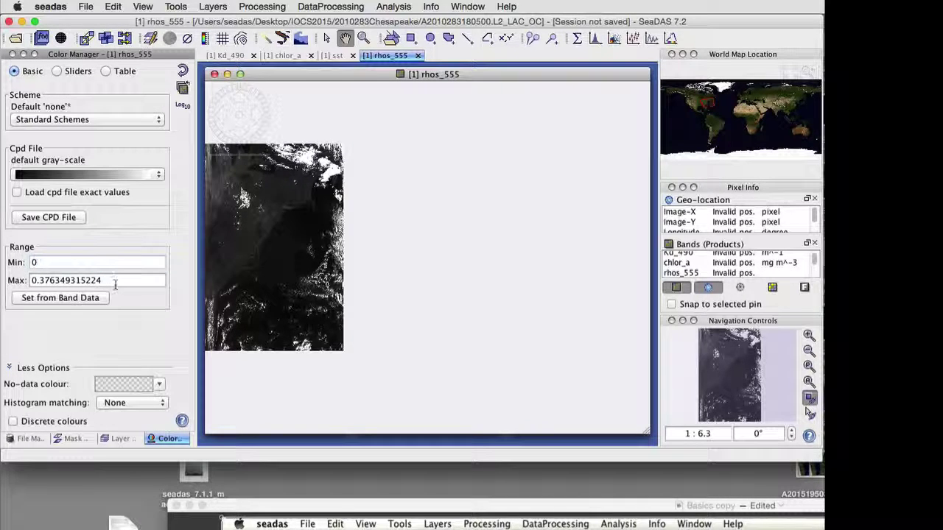
double_click(107, 284)
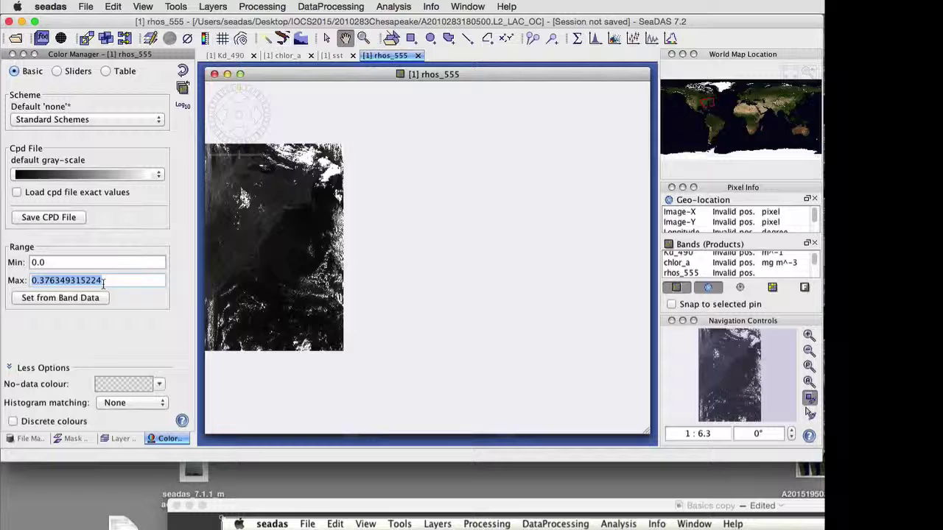
text(1)
key(Return)
click(181, 106)
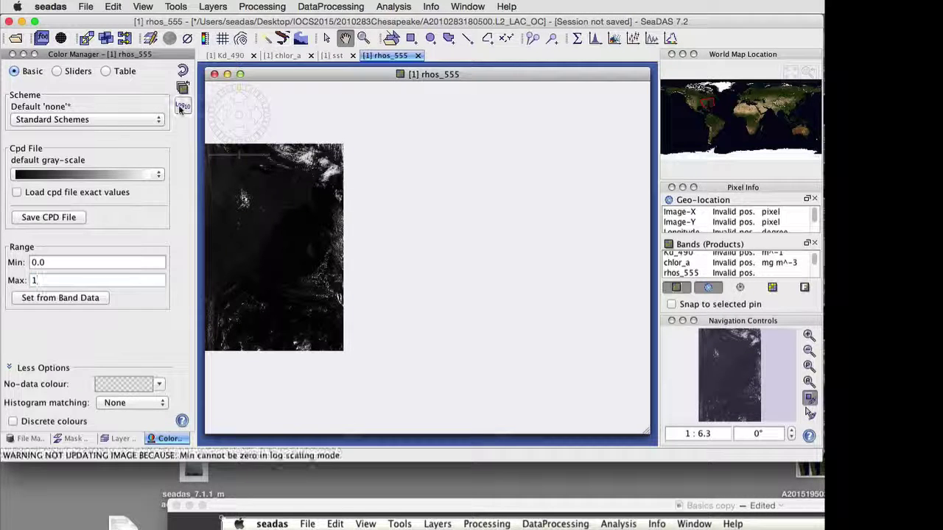
click(77, 264)
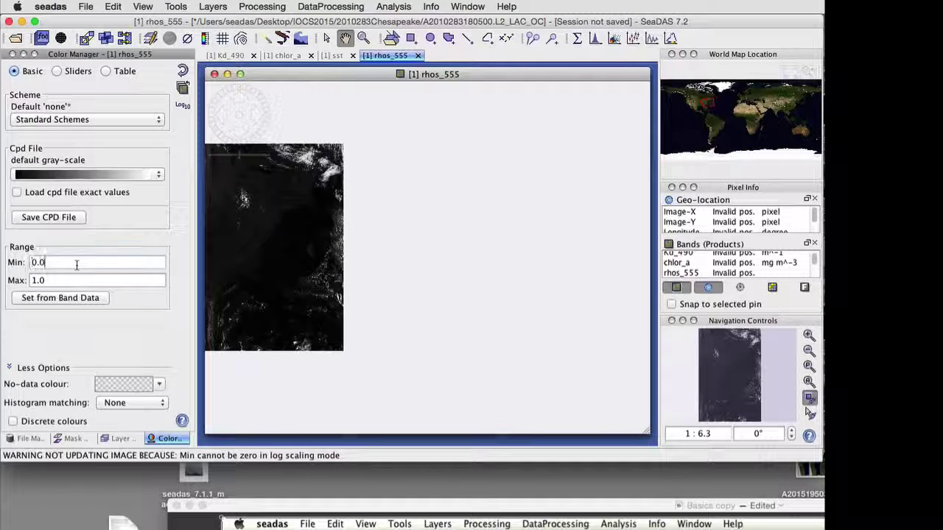
key(BackSpace)
key(BackSpace)
text(.01)
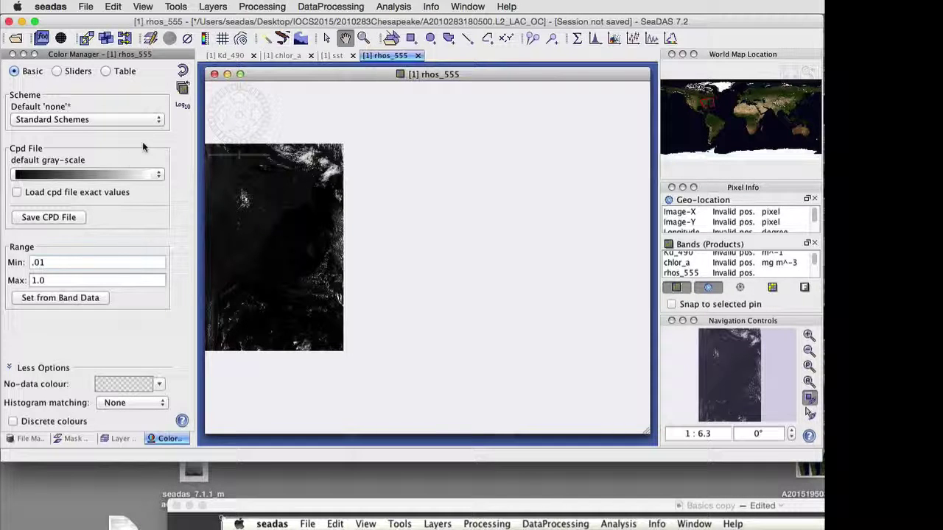
click(181, 107)
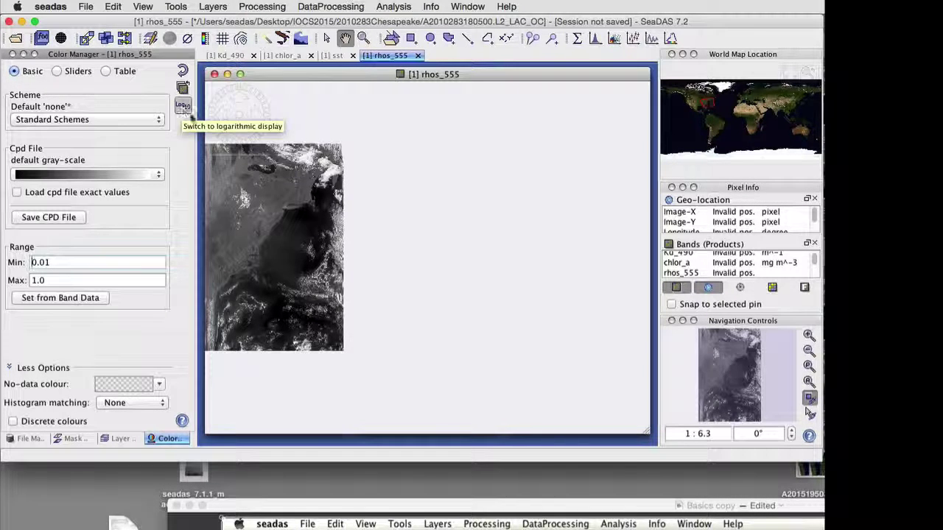
Step: Add an untitled colour bar labelled 0.01, 0.03, 0.10, 0.32, 1.00 under rhos_555
click(206, 38)
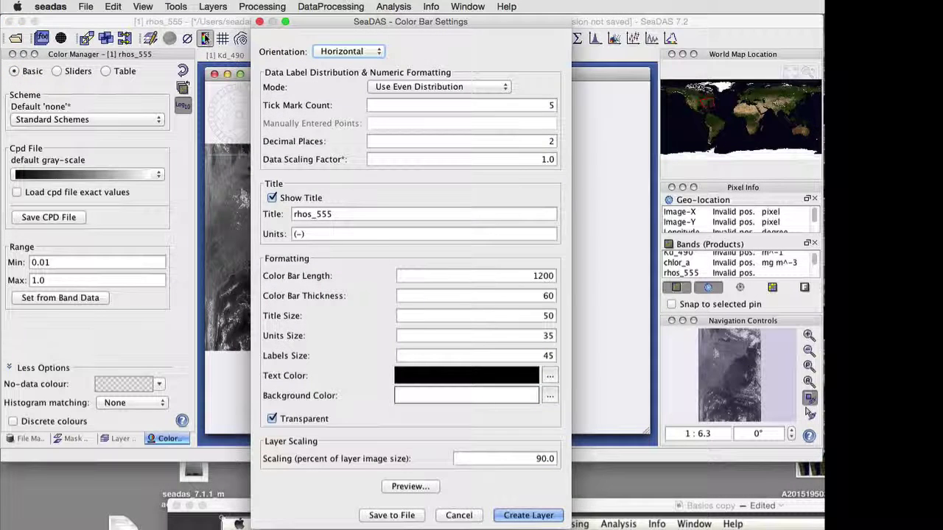
click(281, 199)
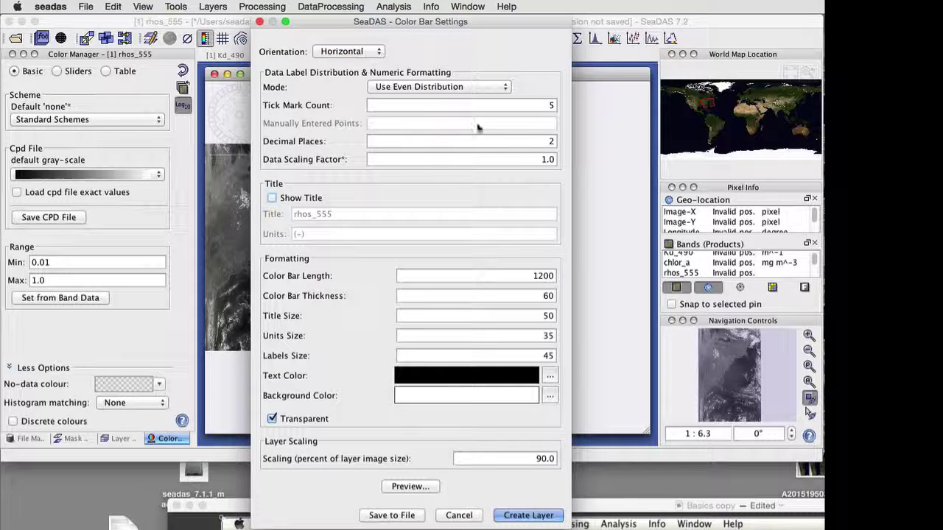
click(398, 489)
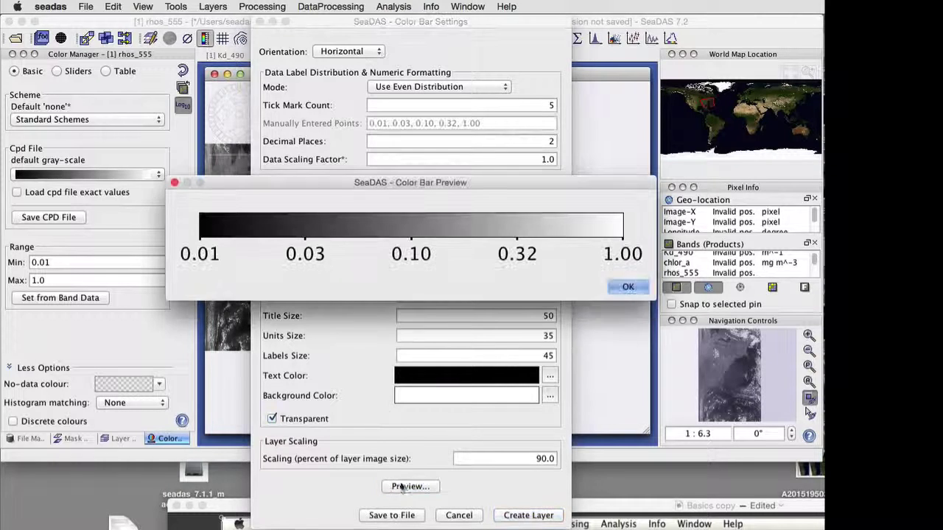
click(628, 287)
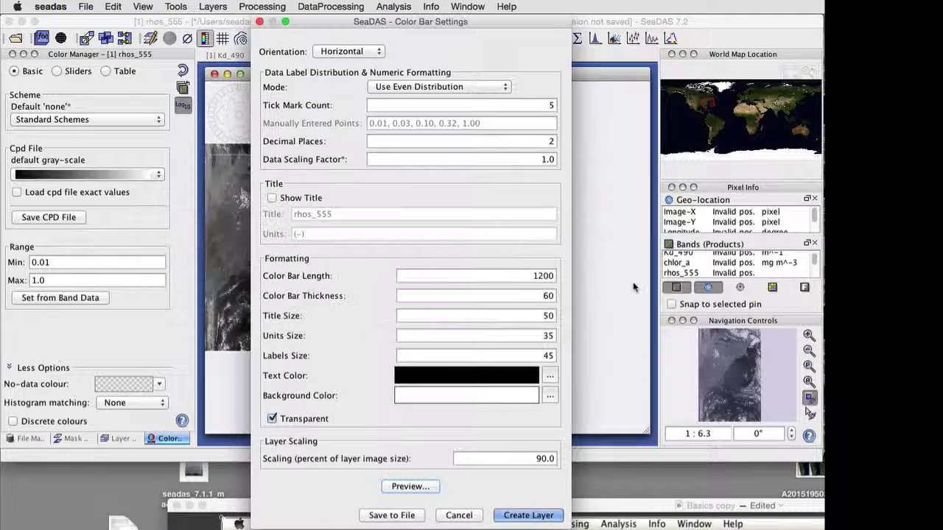
click(528, 515)
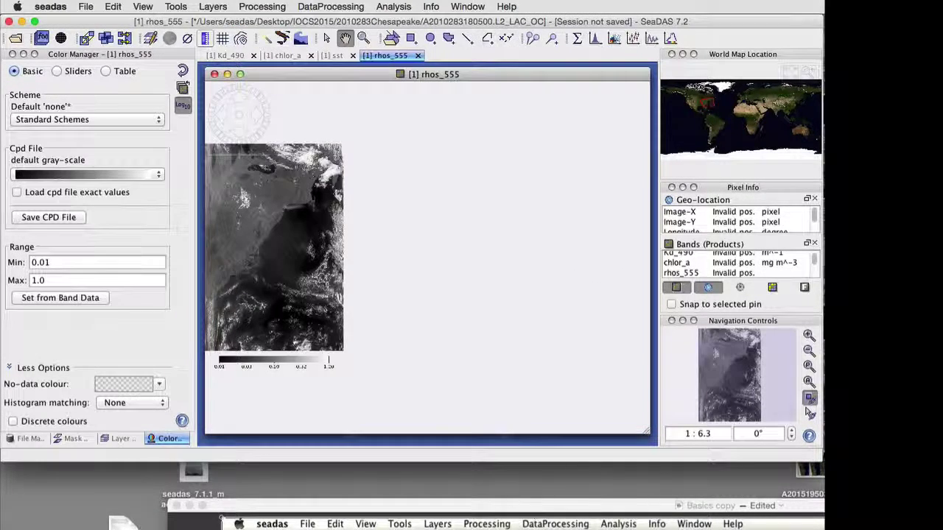
Step: Tile all four band views horizontally and zoom them out together
click(458, 8)
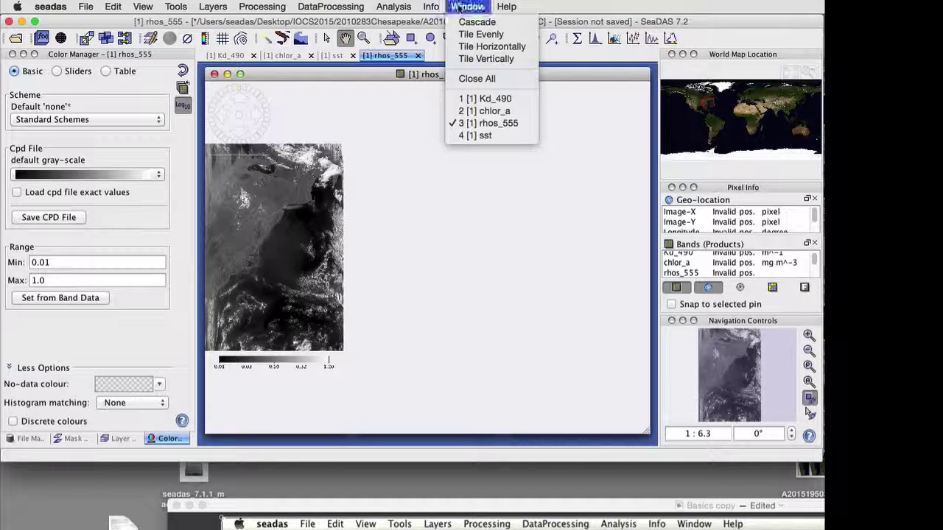
click(469, 49)
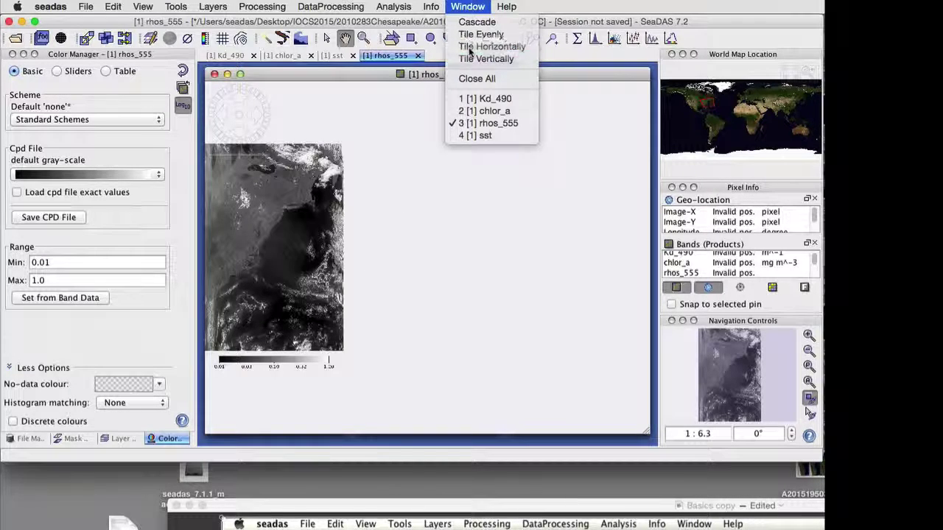
click(809, 381)
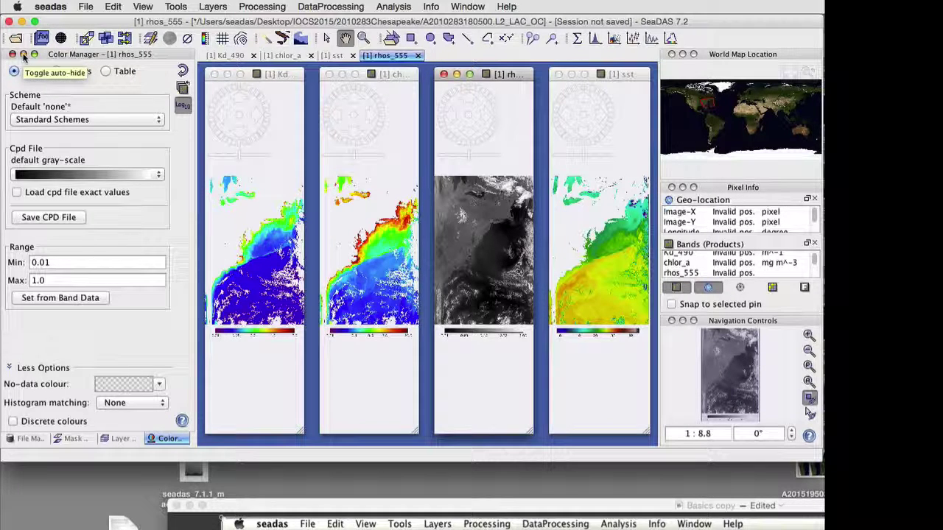
Step: Auto-hide the Color Manager, World Map, Pixel Info and Navigation panels
click(23, 55)
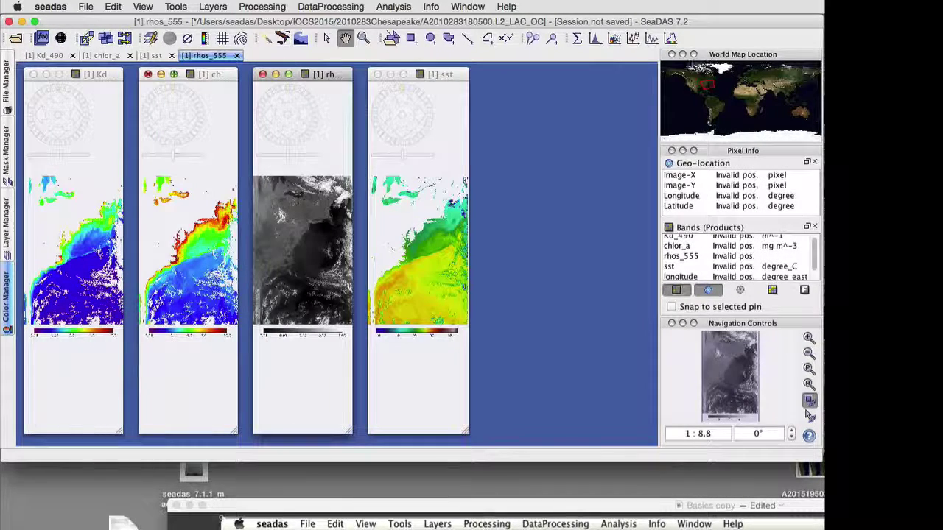
click(682, 54)
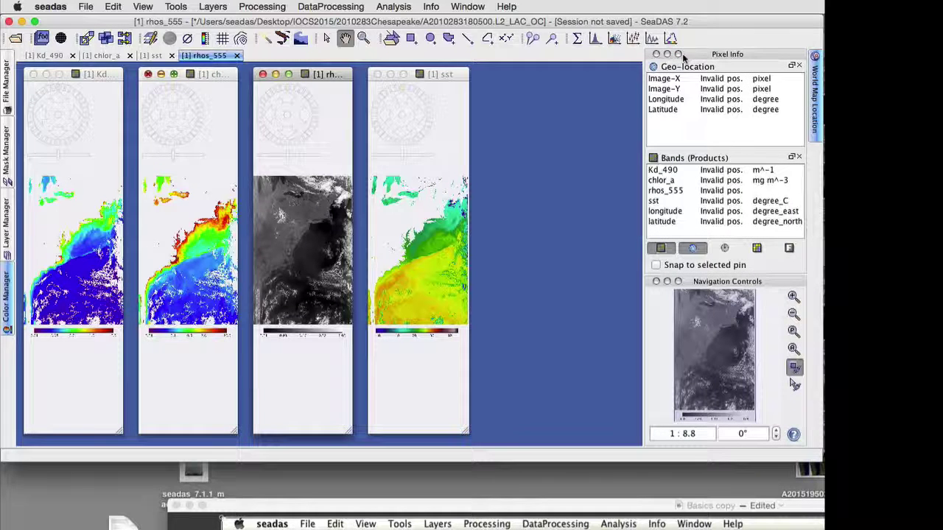
click(667, 54)
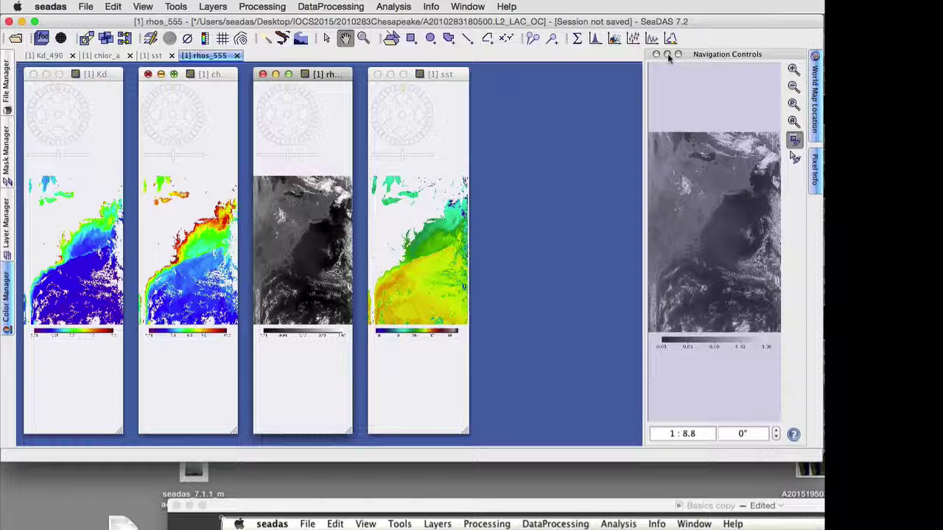
click(667, 55)
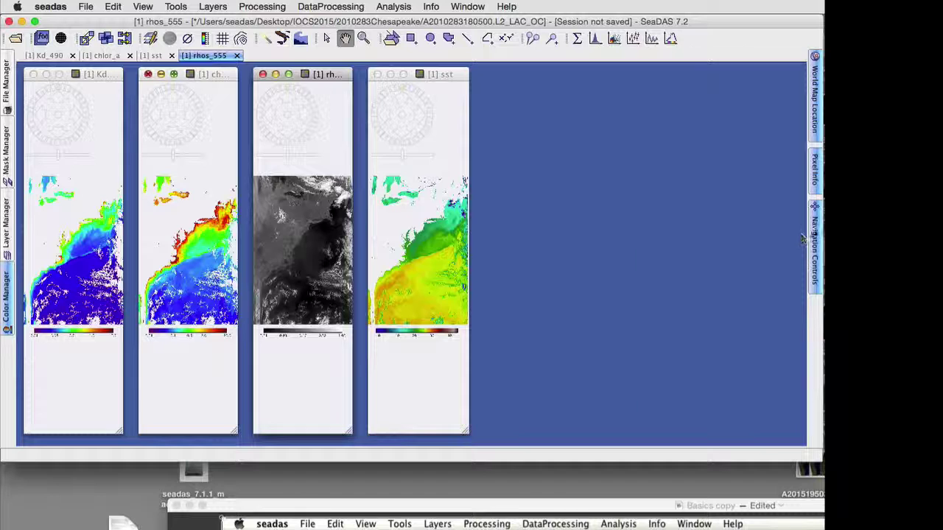
mouse_move(814, 235)
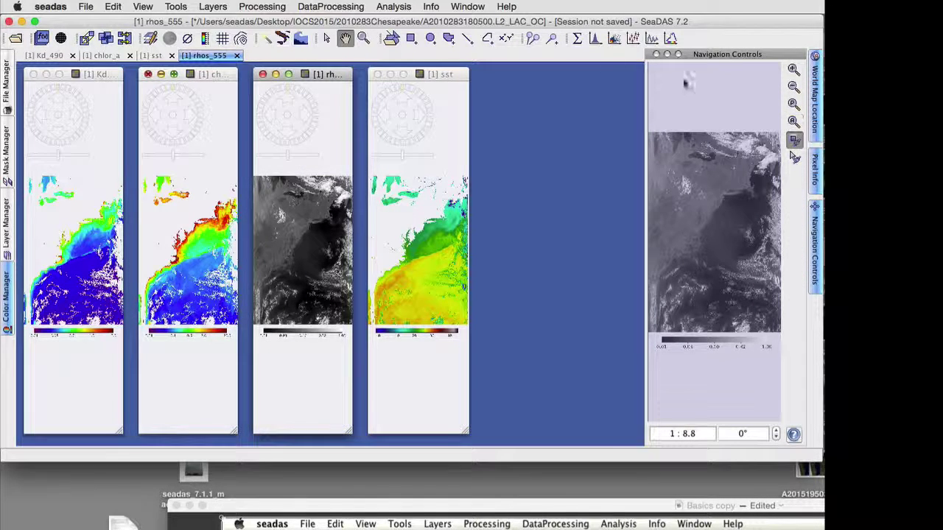
click(468, 6)
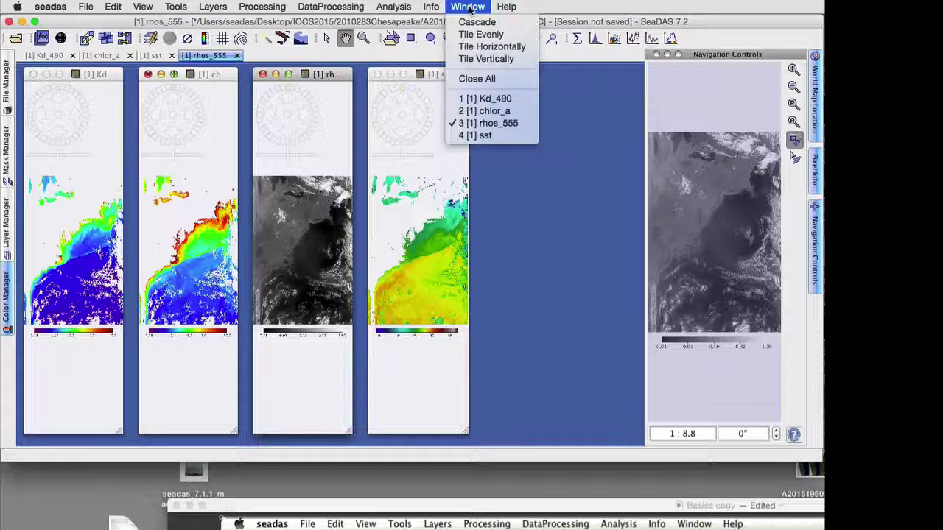
Step: Re-tile the four band windows horizontally and zoom all images to fill their windows
click(490, 47)
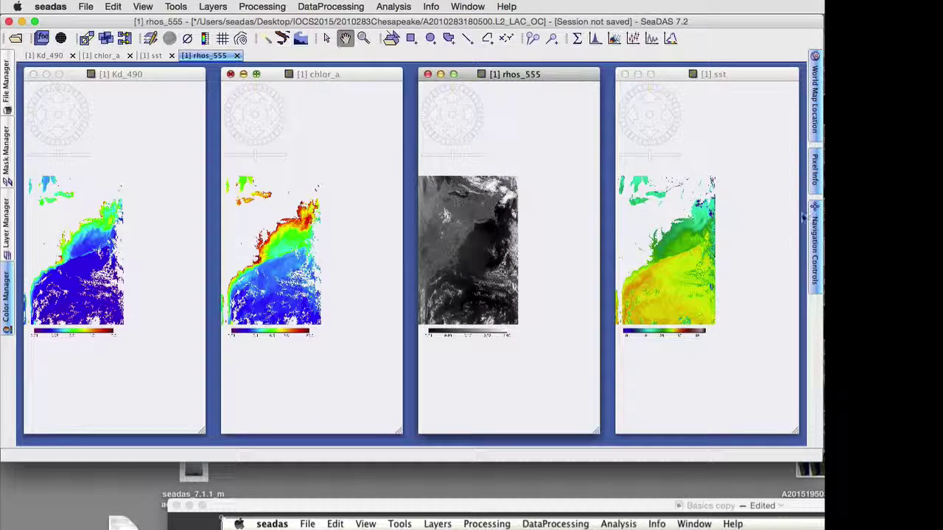
mouse_move(814, 225)
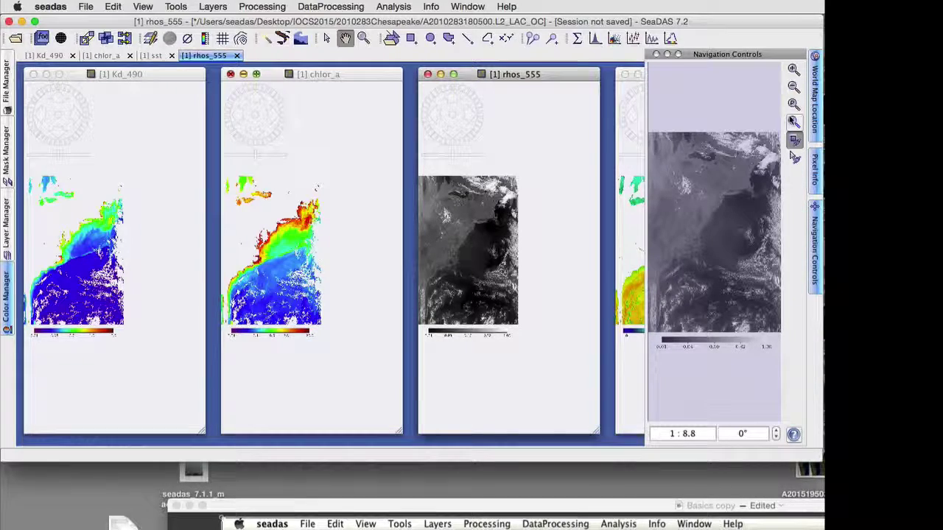
click(793, 121)
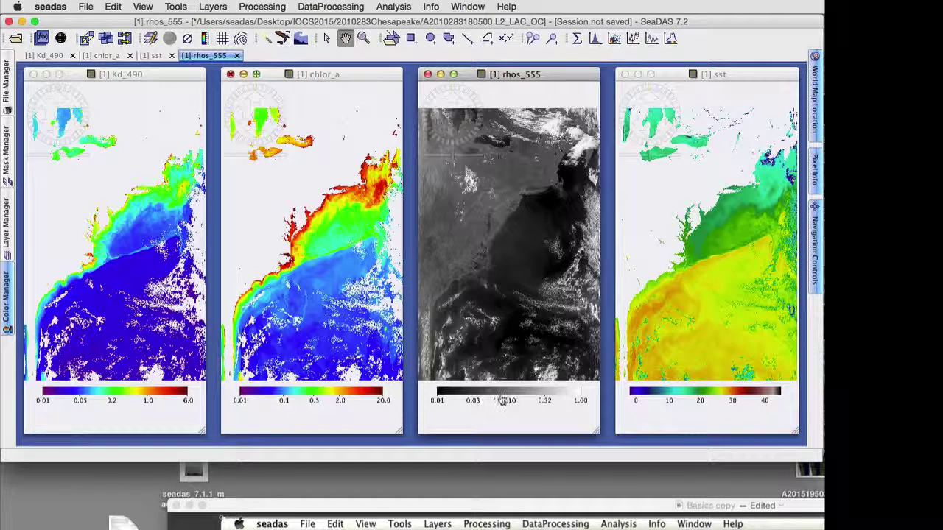
Step: Rebuild the Kd_490 colour bar with label size 60
click(111, 219)
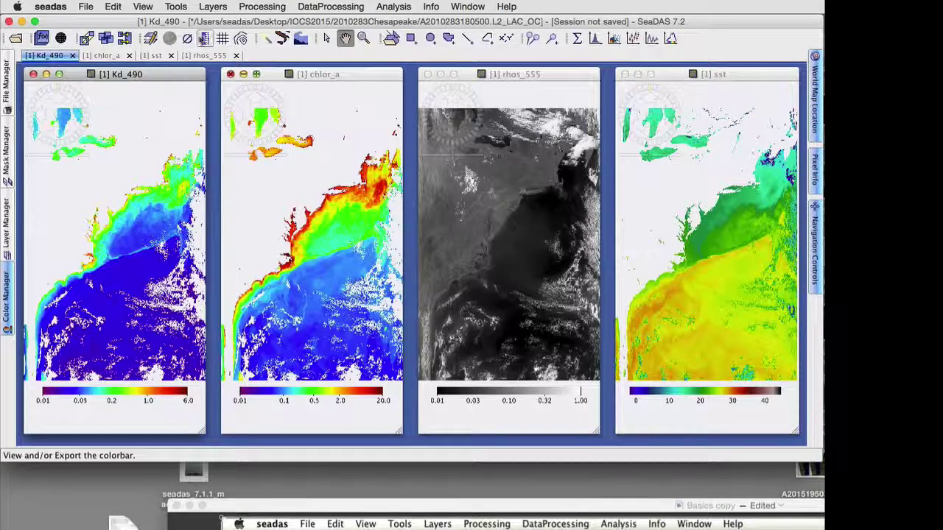
click(204, 38)
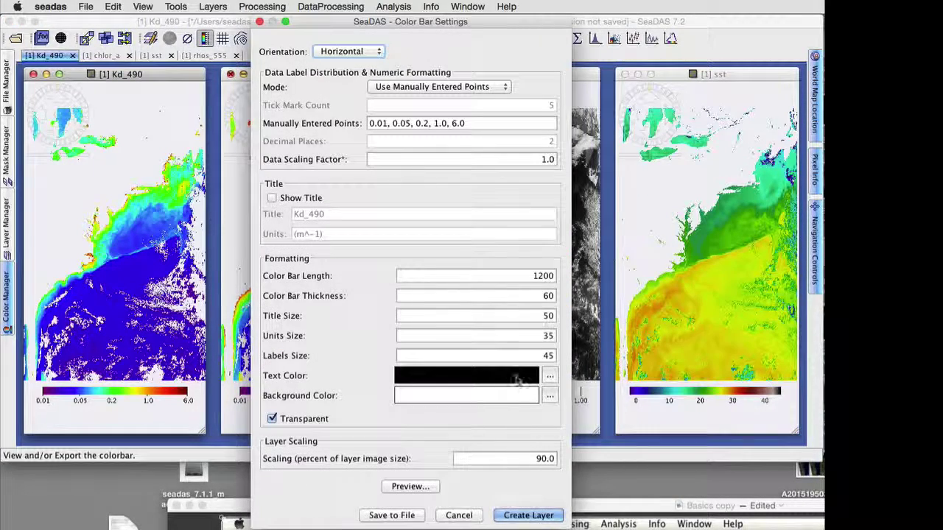
double_click(548, 356)
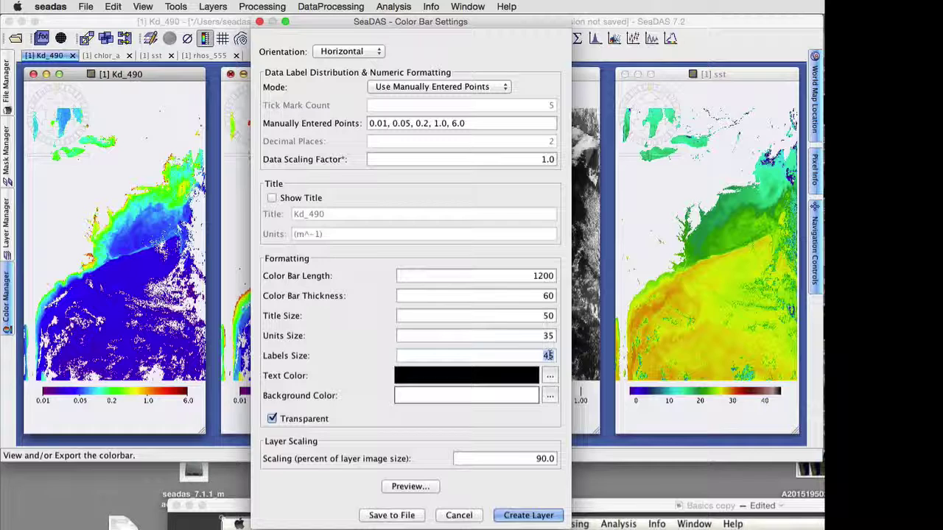
text(60)
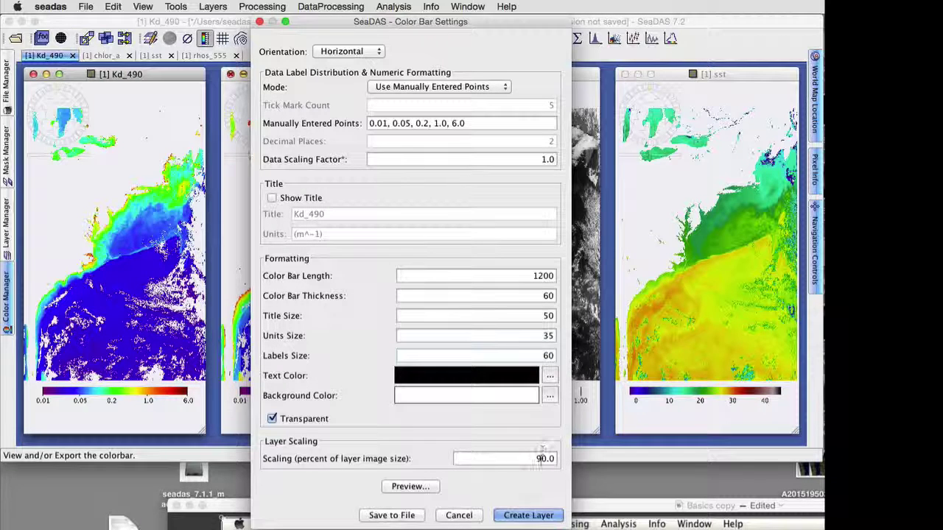
double_click(541, 458)
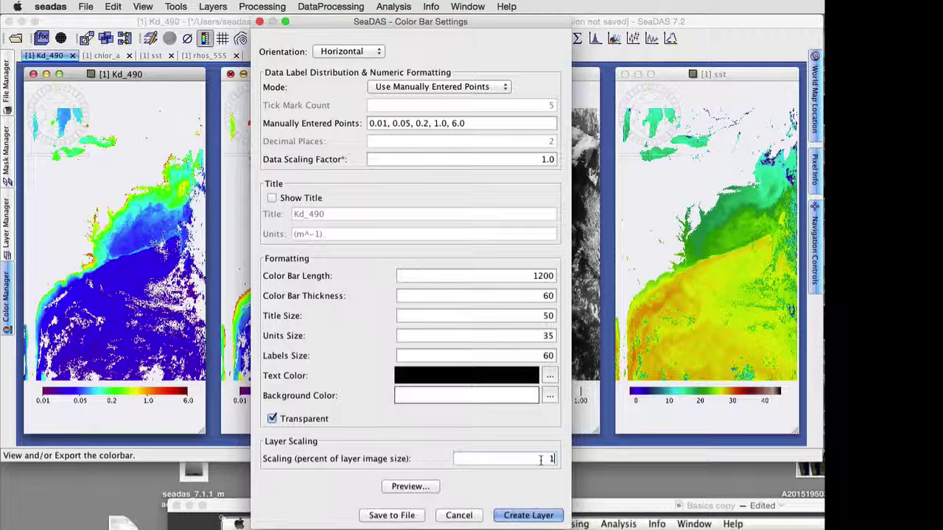
click(519, 516)
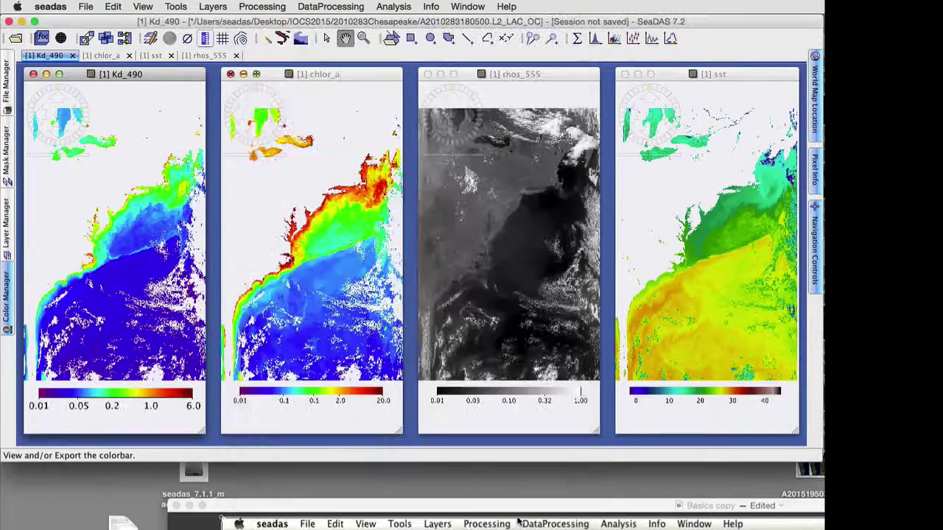
Step: Add a chlor_a colour bar at 100% scaling
click(278, 394)
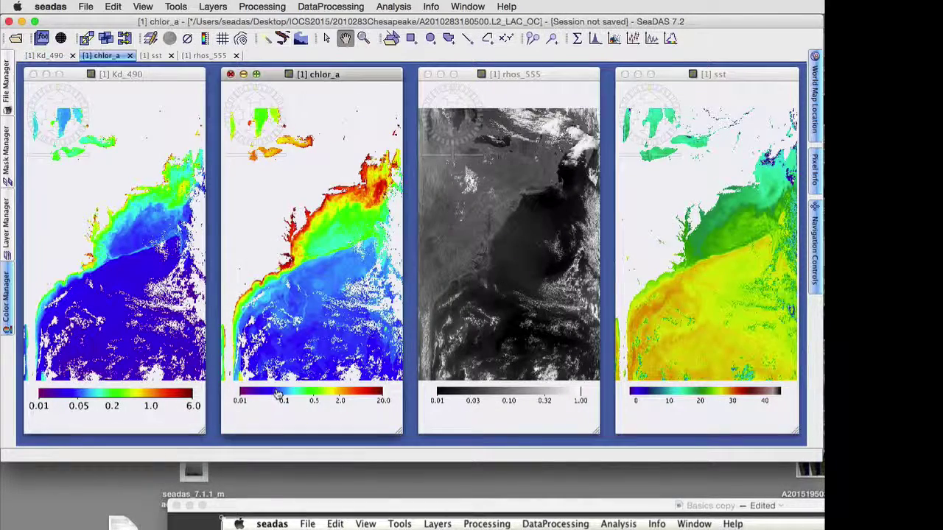
click(206, 39)
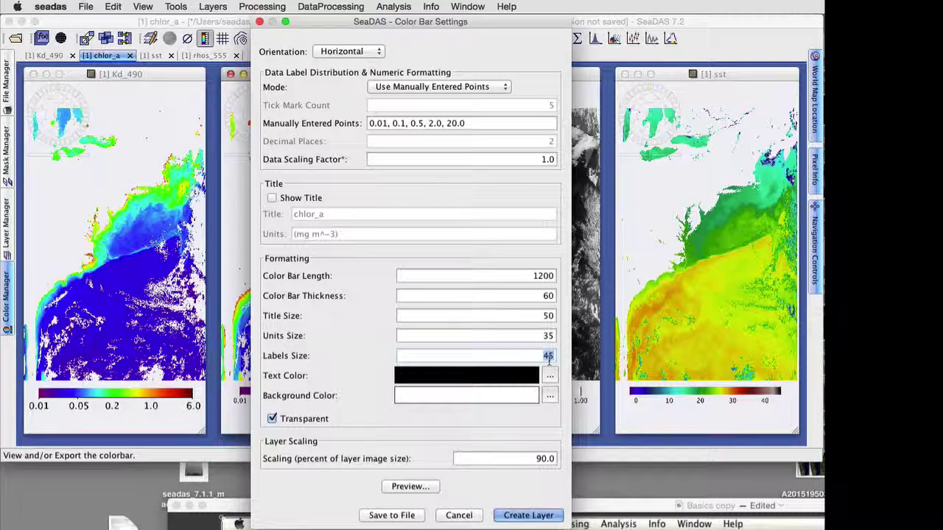
double_click(543, 459)
text(100)
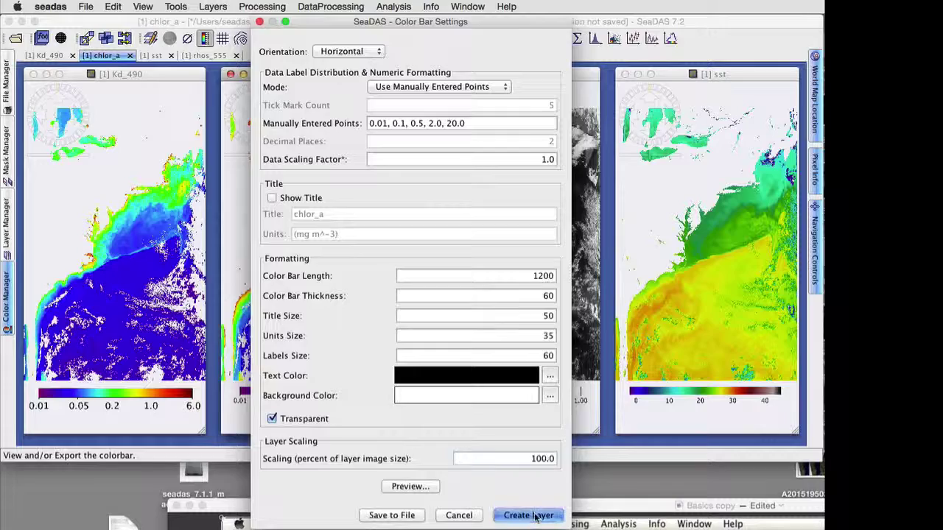
click(528, 515)
Step: Add a rhos_555 colour bar with 100% scaling and label size 60
click(215, 56)
click(204, 40)
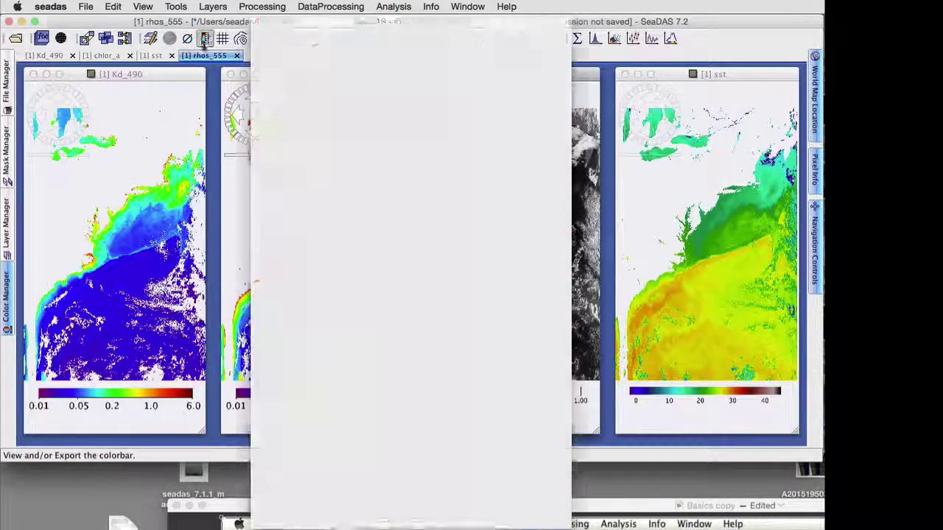
double_click(539, 459)
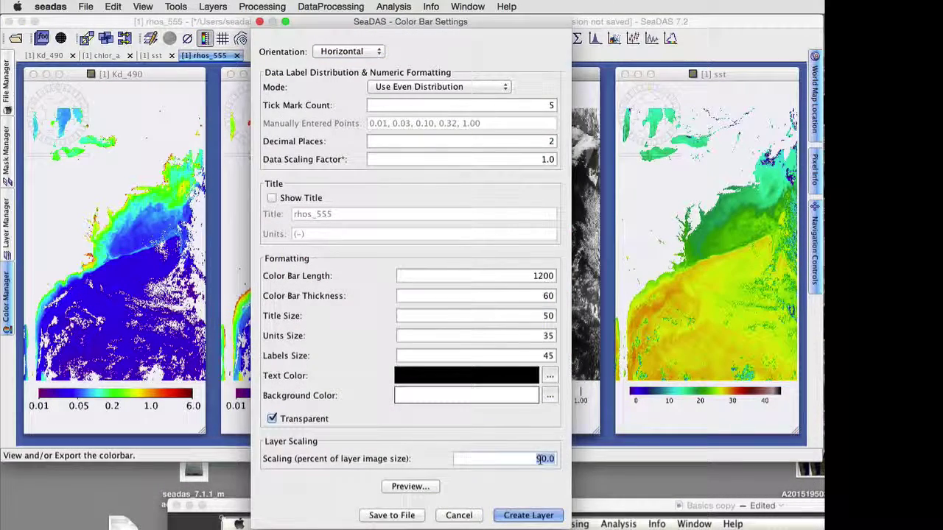
text(100)
double_click(546, 356)
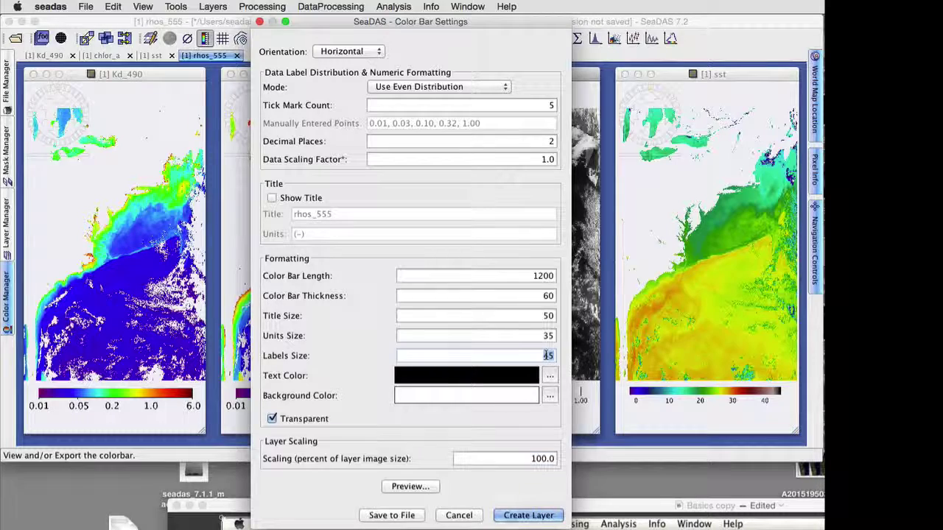
text(60)
click(528, 516)
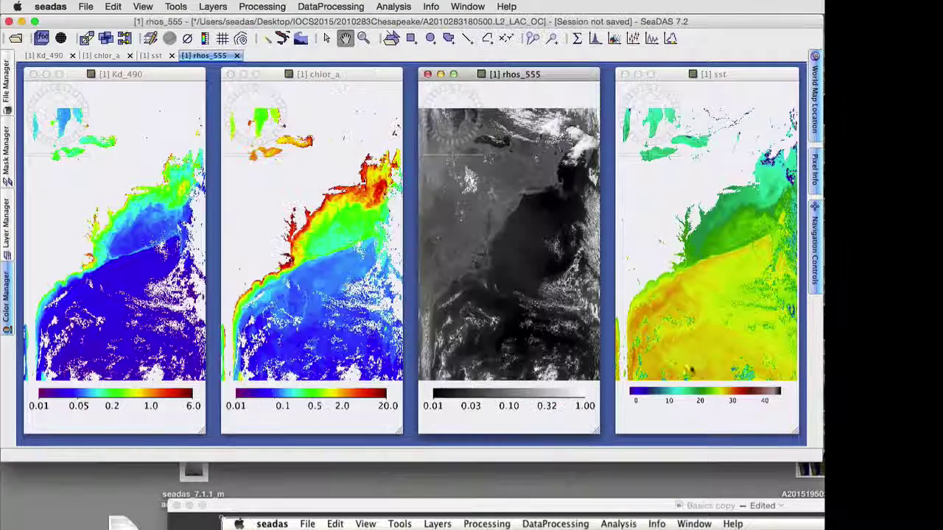
Step: Redraw the sst colour bar with label size 40 and 100% scaling
click(705, 316)
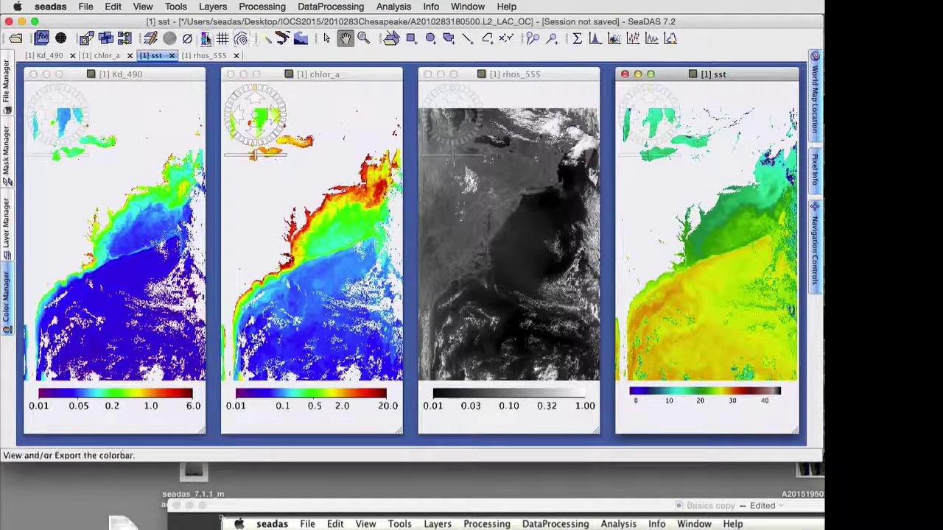
click(205, 38)
double_click(546, 353)
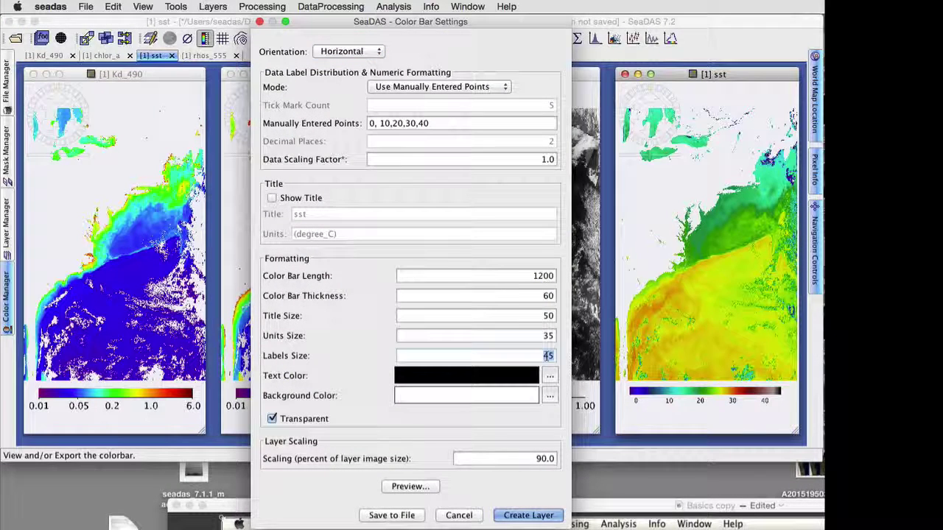
text(40)
double_click(545, 459)
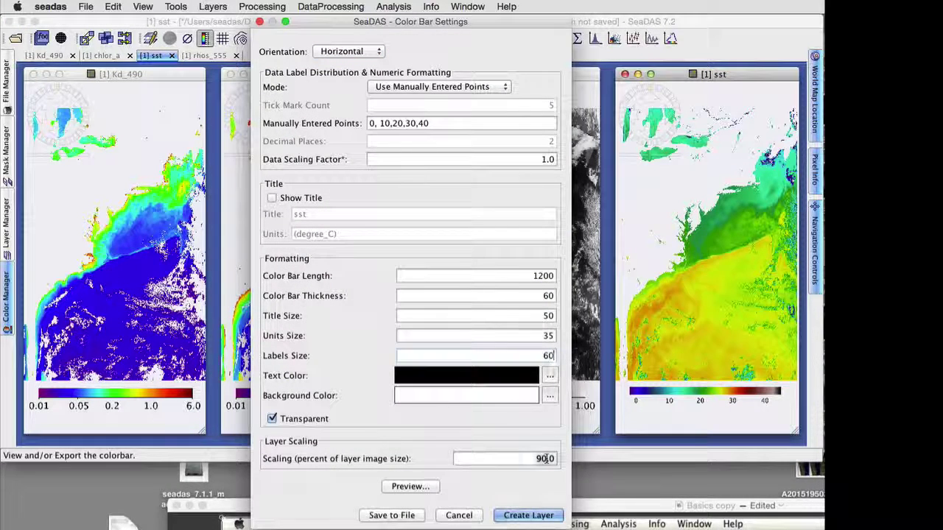
text(100)
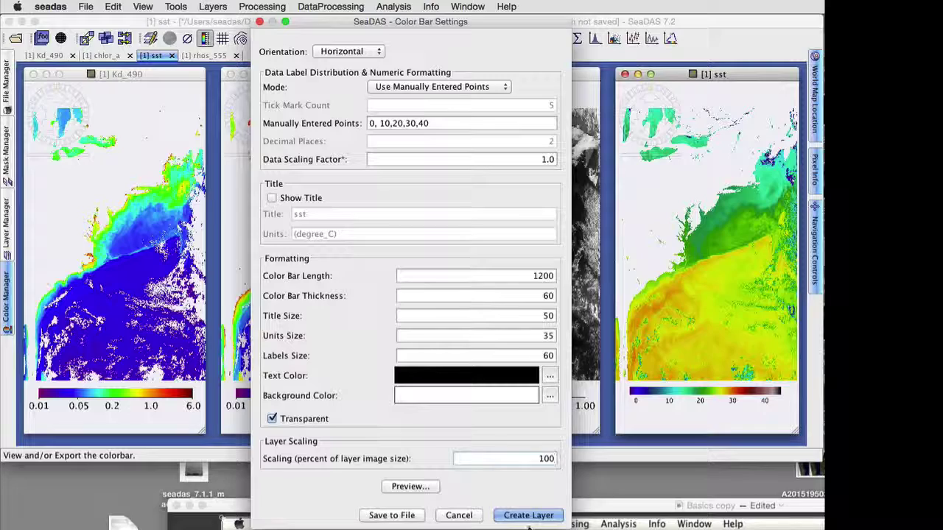
click(529, 514)
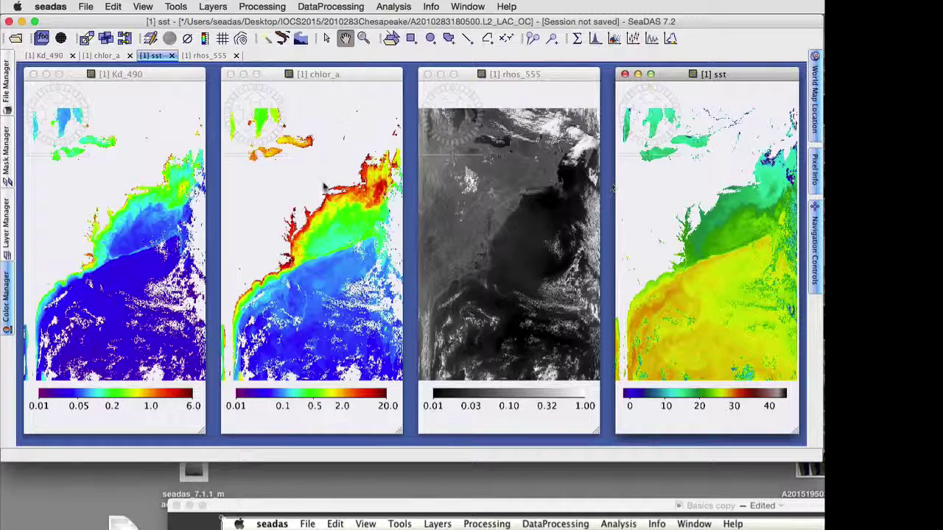
Step: Turn on the LAND mask for Kd_490 and colour it black
click(126, 190)
click(7, 151)
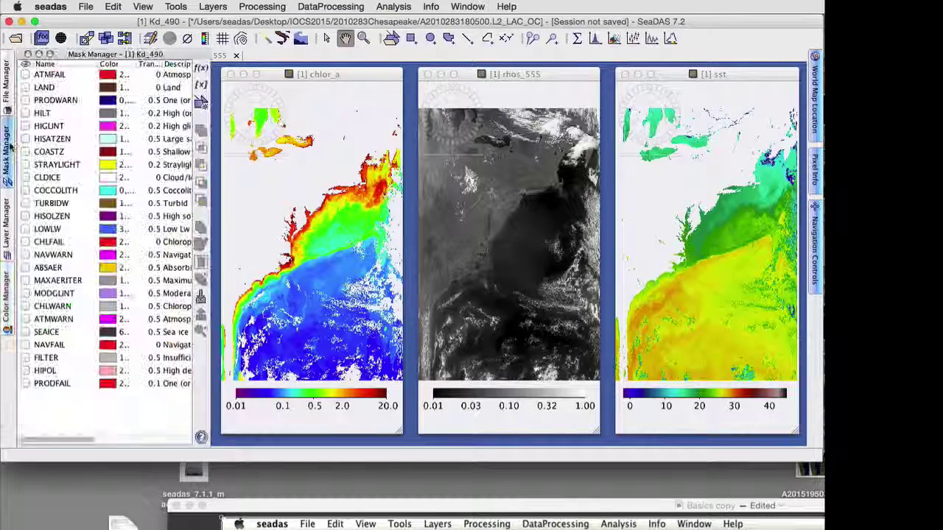
click(25, 87)
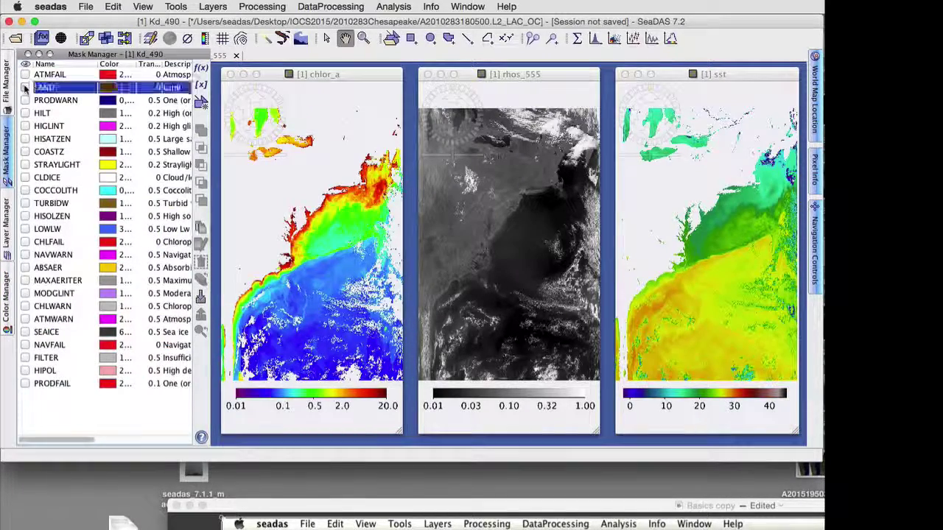
click(129, 88)
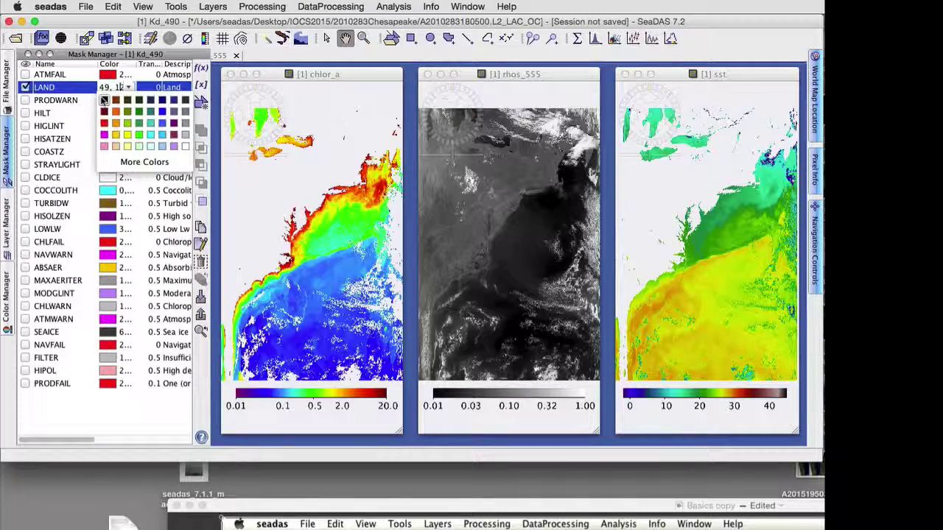
click(104, 99)
Step: Turn on the LAND mask for chlor_a and sst, then collapse the file browser panel
click(317, 163)
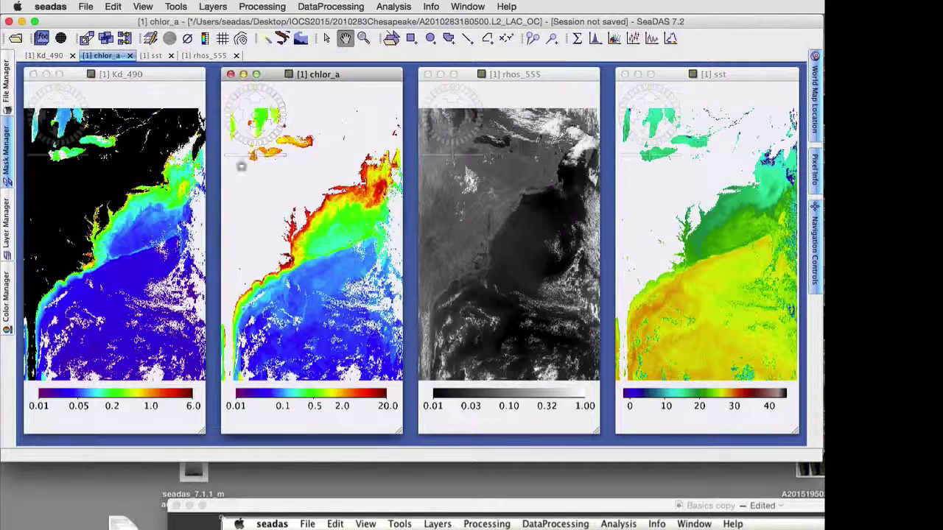
click(6, 157)
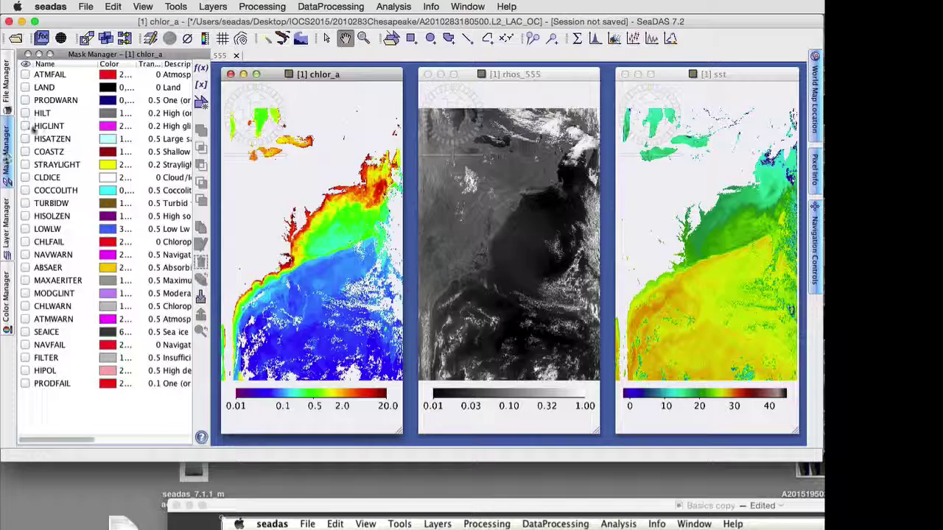
click(25, 87)
click(662, 181)
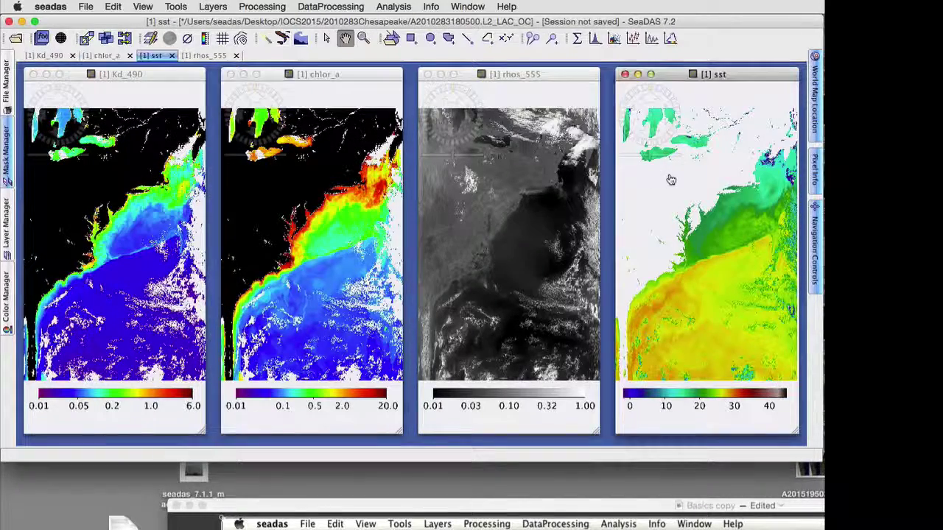
click(6, 141)
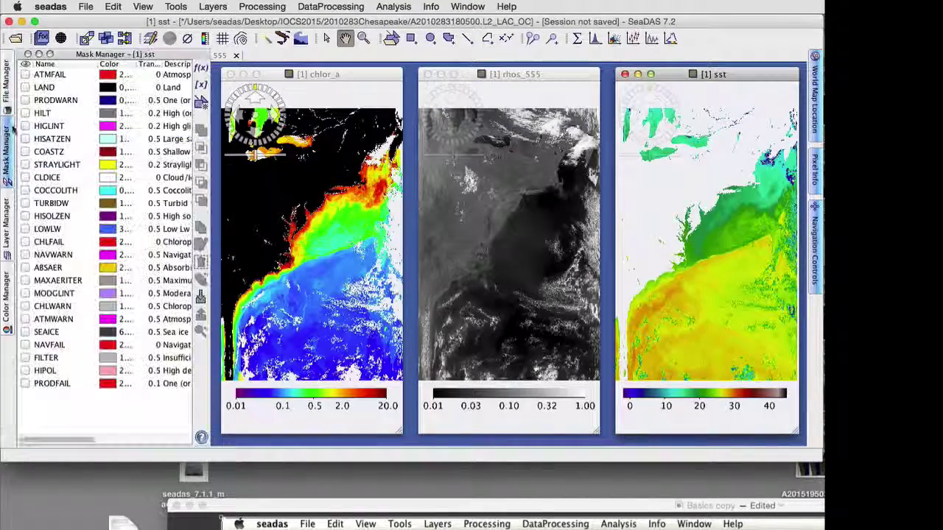
click(25, 87)
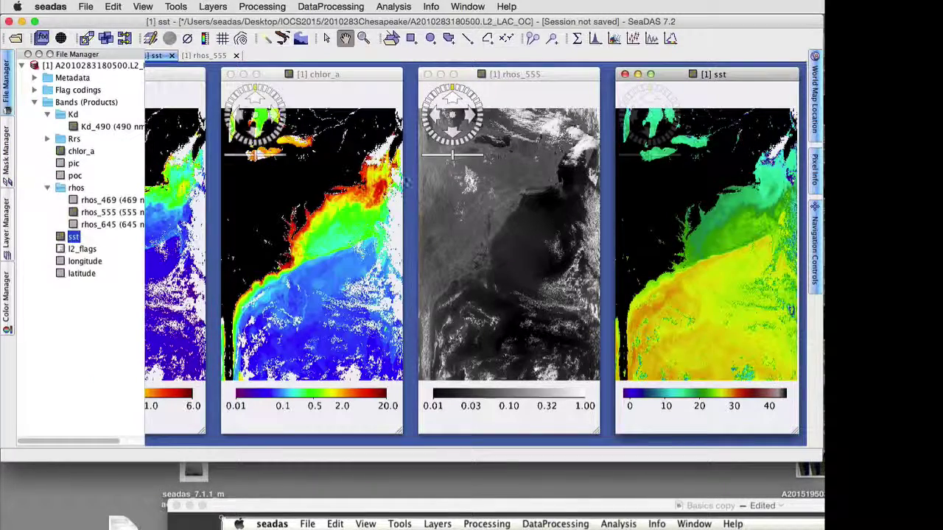
click(39, 55)
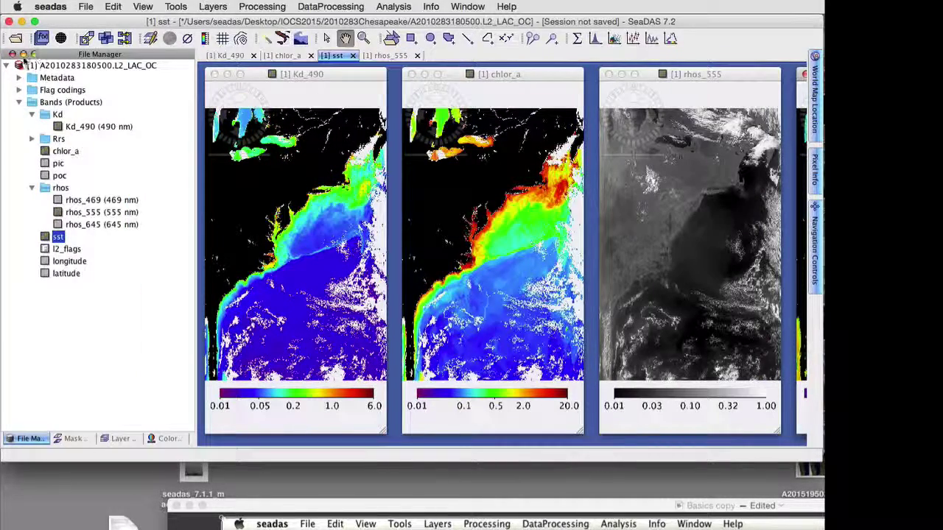
click(23, 55)
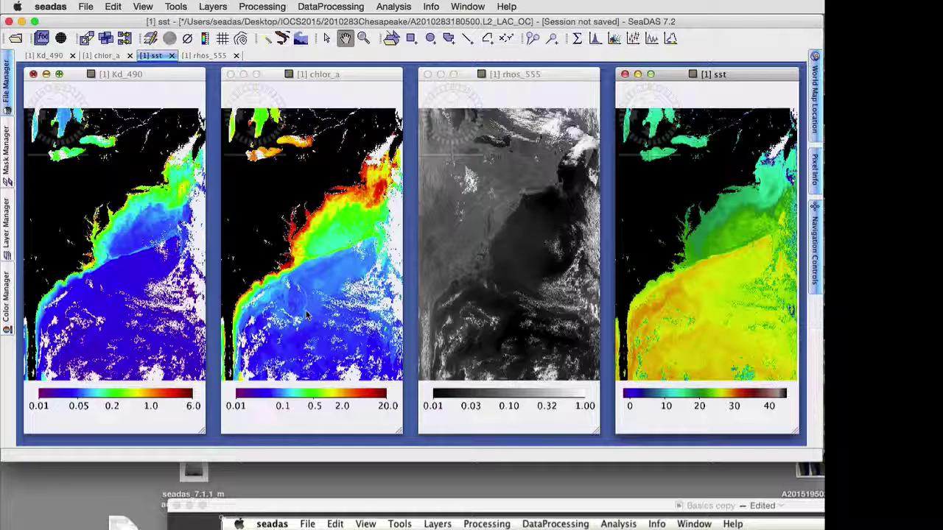
Step: Zoom all four synchronized views in together on the Chesapeake Bay coast
click(814, 254)
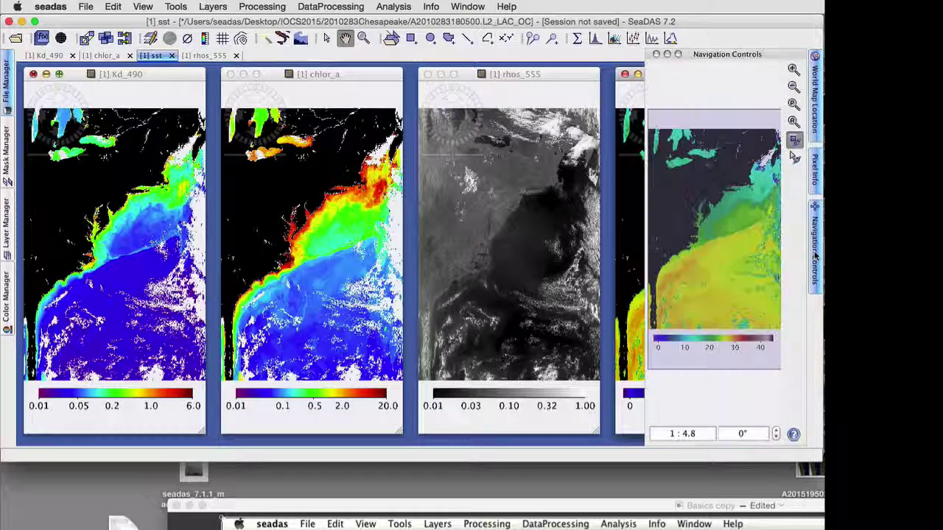
click(794, 105)
click(315, 233)
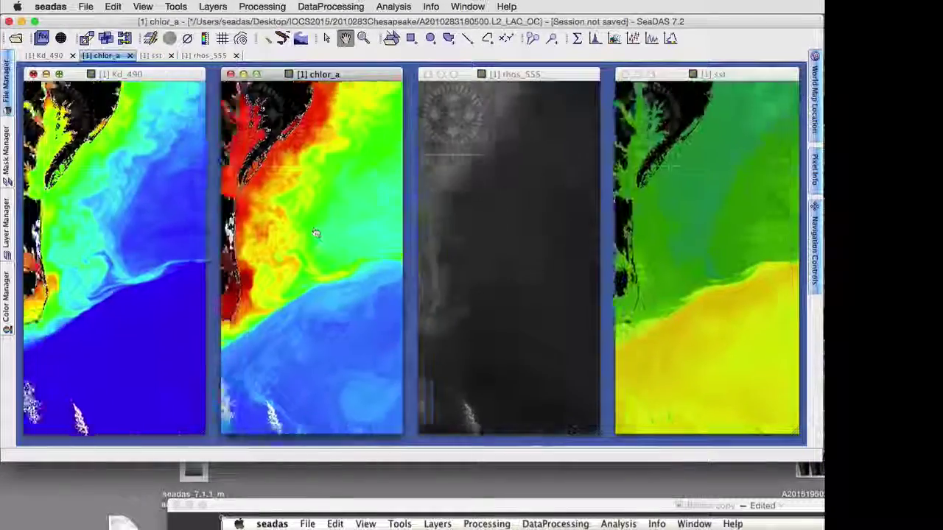
scroll(316, 233, down, 6)
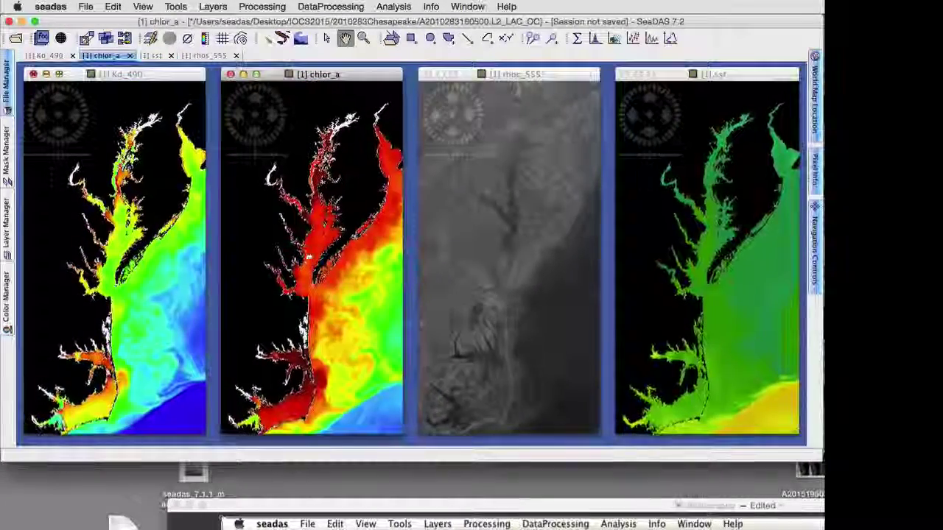